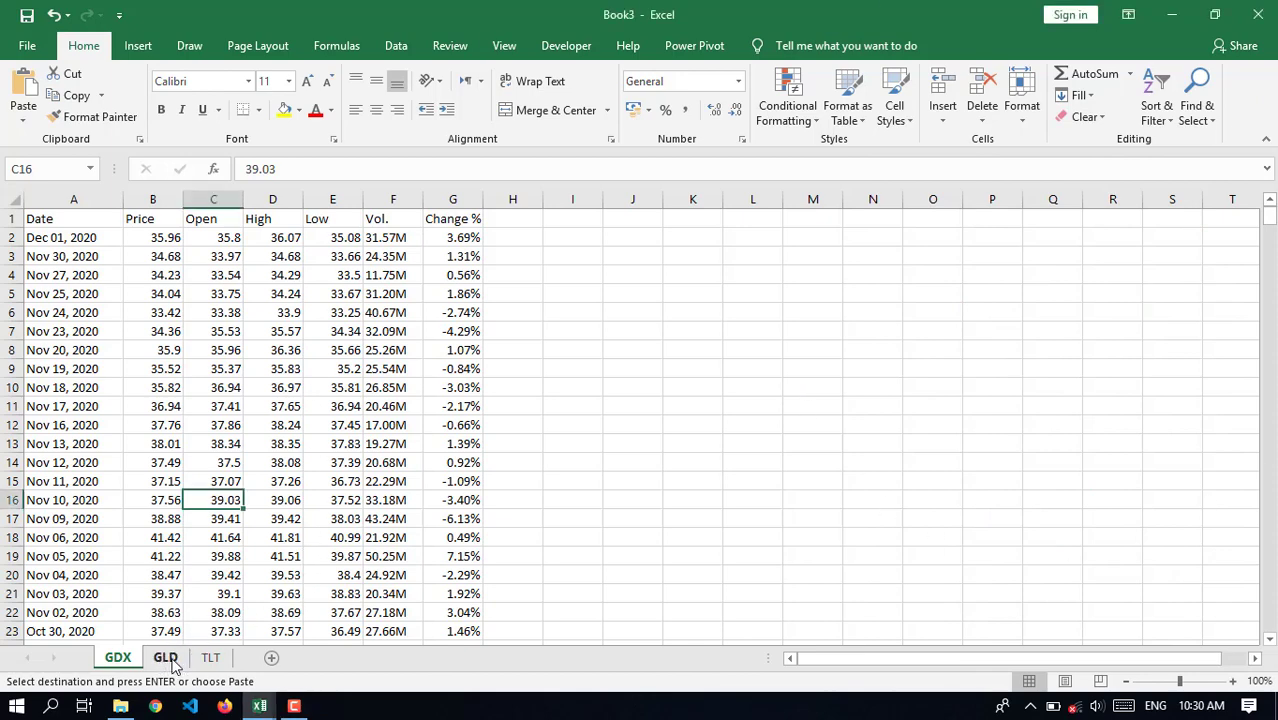
Look over the price data on the GLD, TLT and GDX sheets
click(172, 662)
click(211, 661)
click(119, 663)
drag(1268, 224, 1268, 620)
scroll(247, 497, down, 2)
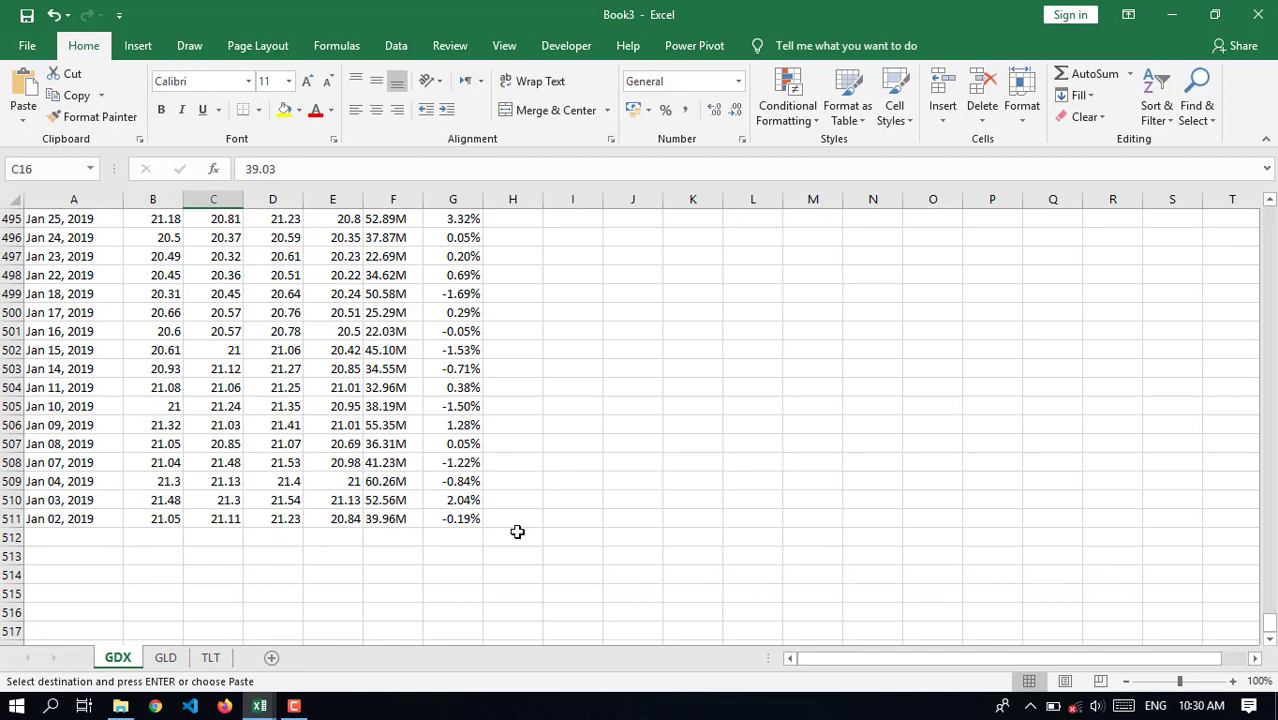
drag(1272, 625, 1268, 214)
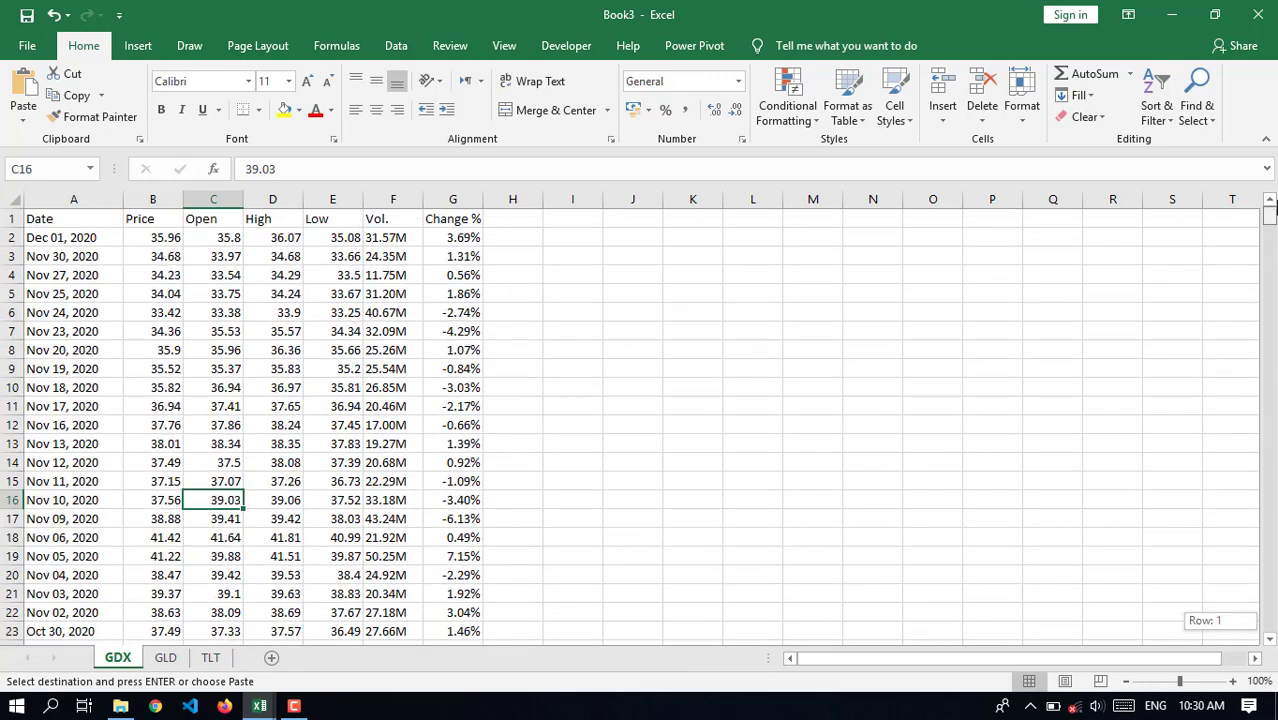
Convert the GDX sheet's data from A1 into a table with headers
click(97, 221)
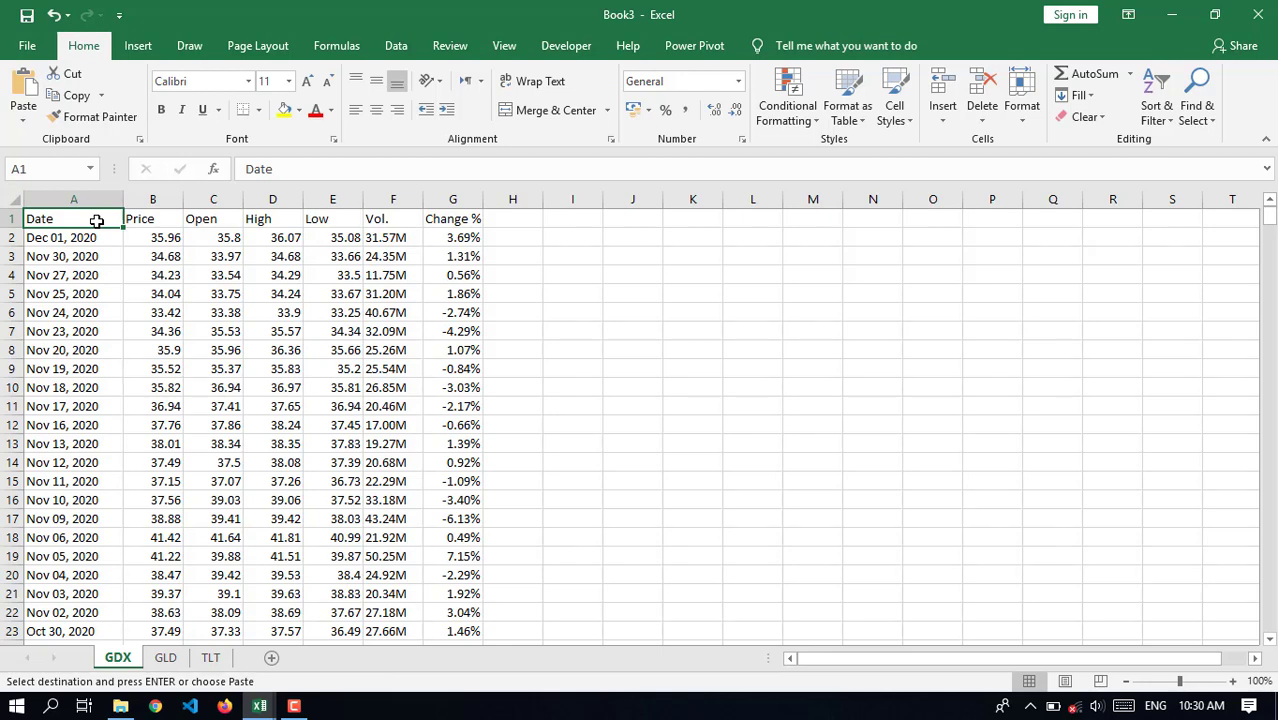
key(ctrl+a)
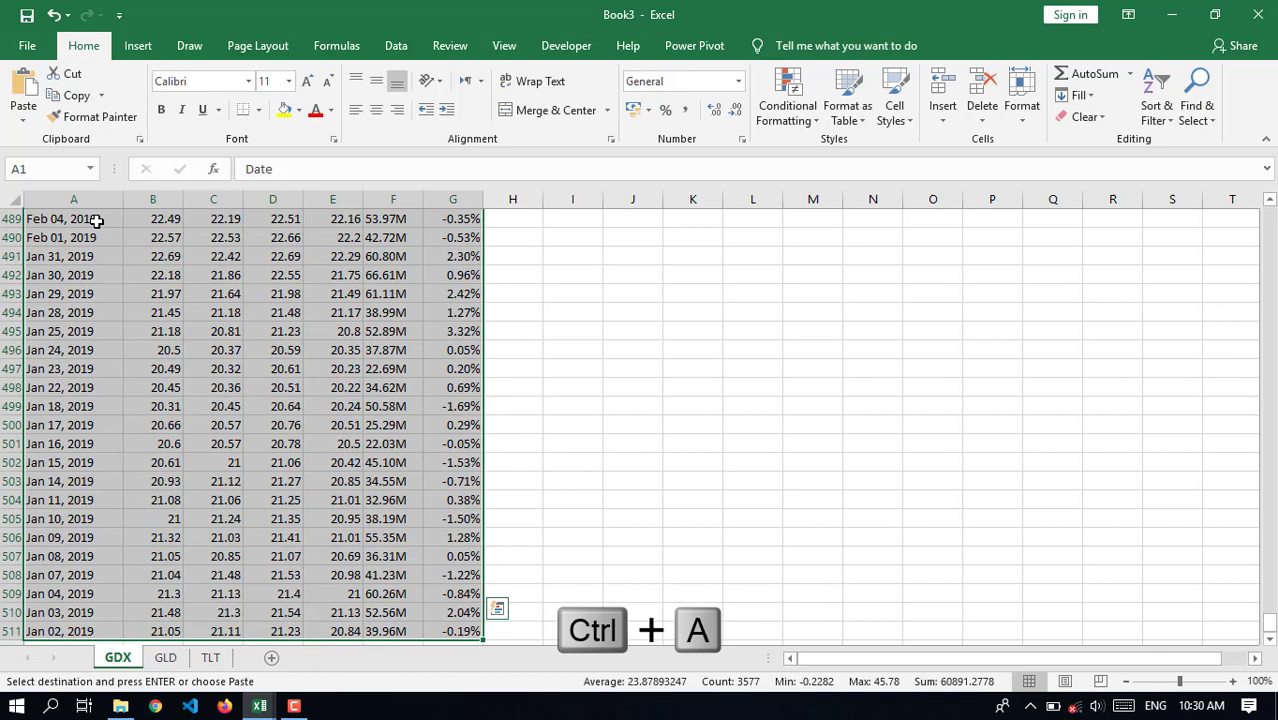
key(ctrl+t)
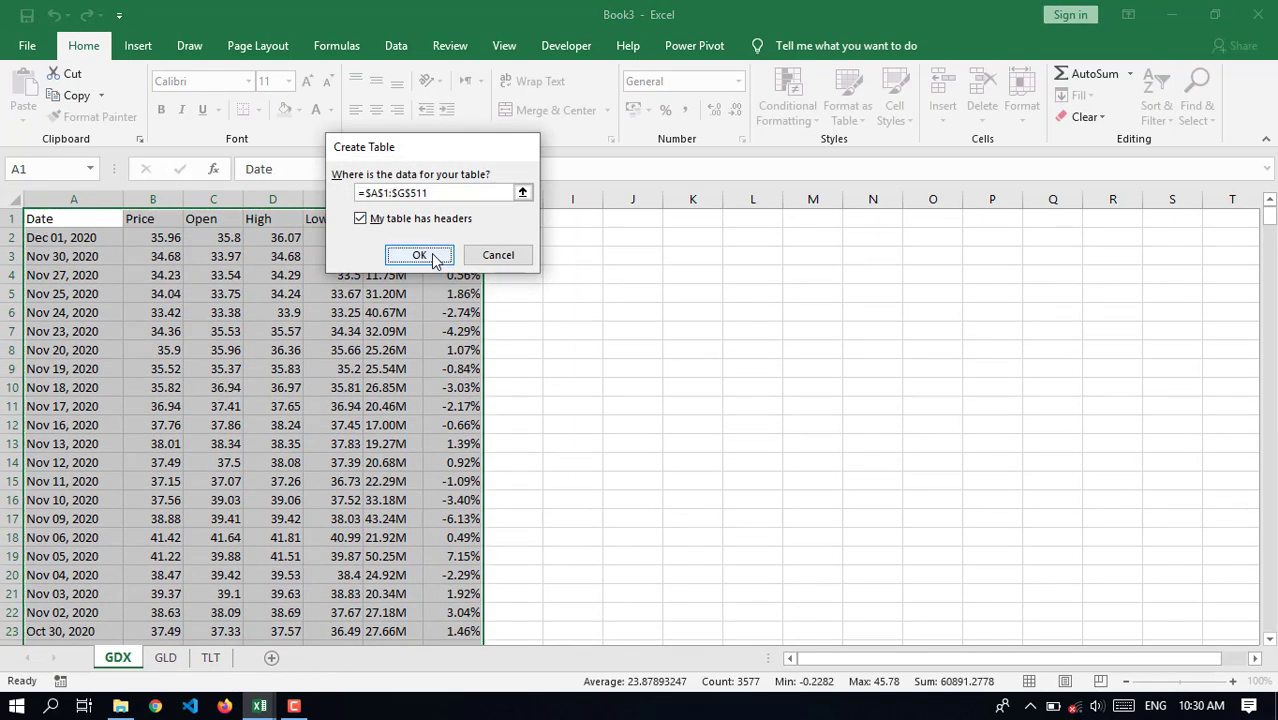
click(420, 256)
Convert the GLD and TLT sheets' price data into tables with header rows
click(163, 658)
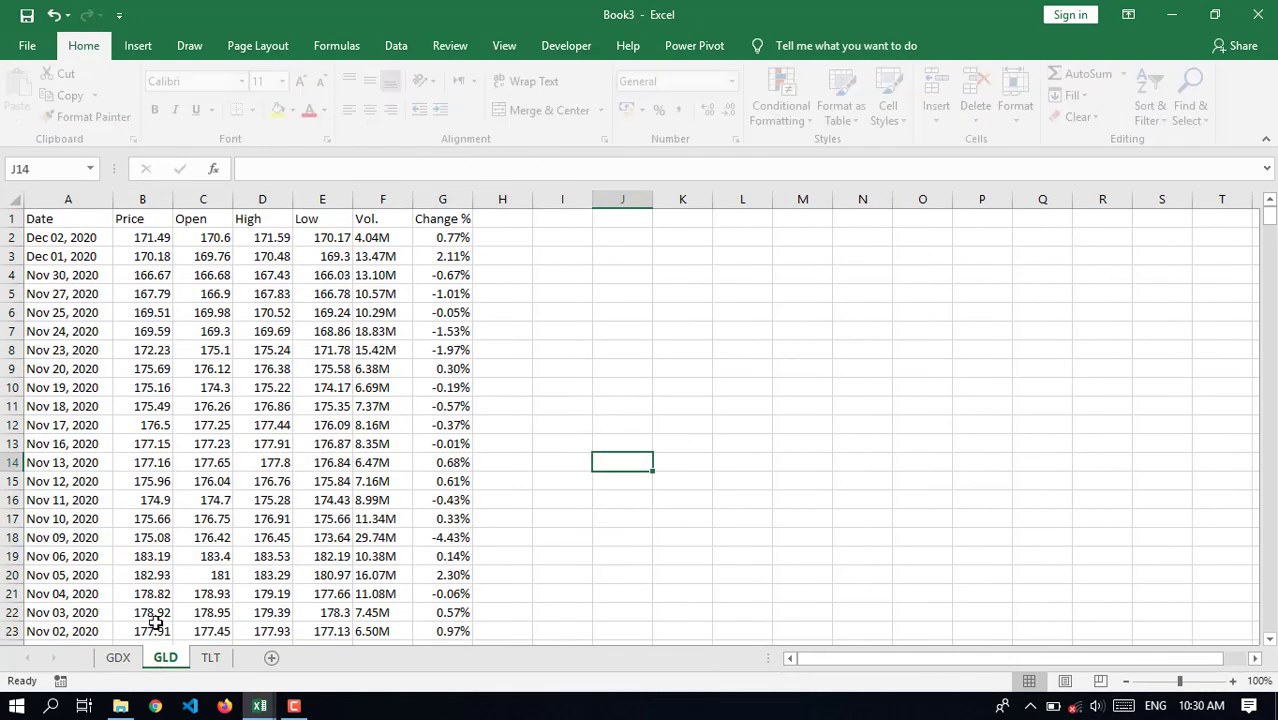
click(62, 225)
key(ctrl+shift+End)
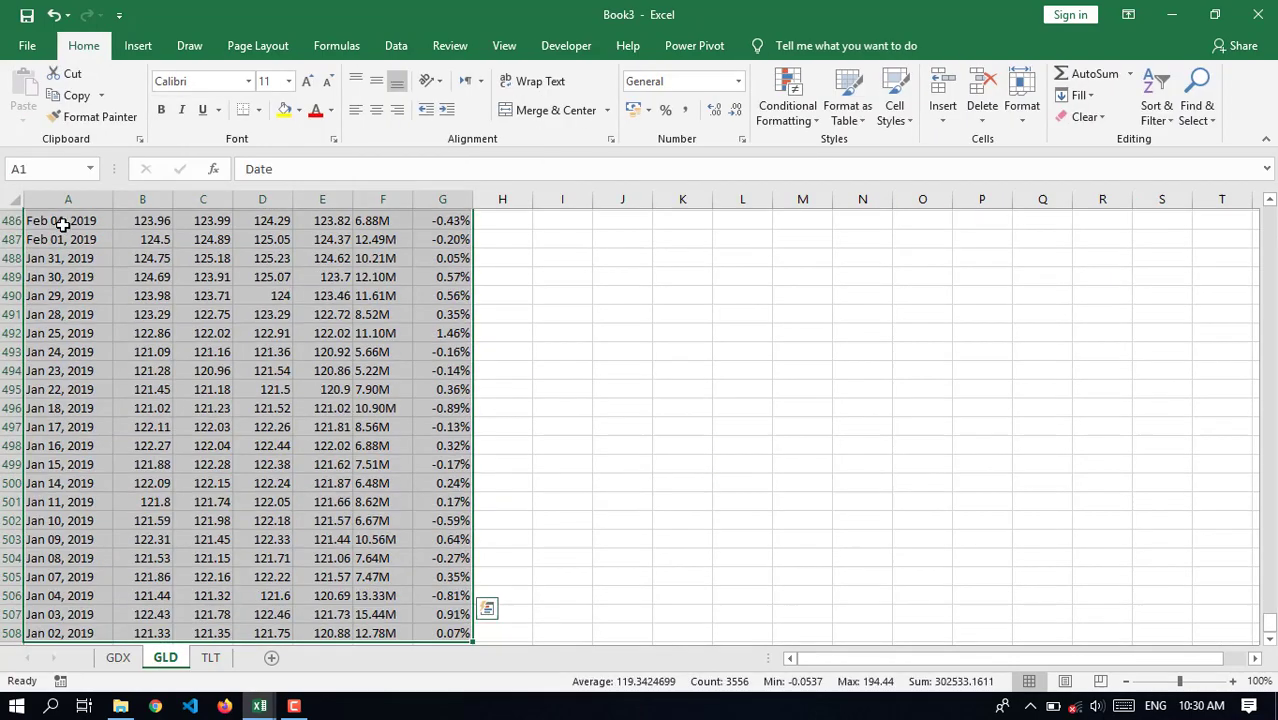
key(ctrl+t)
click(420, 255)
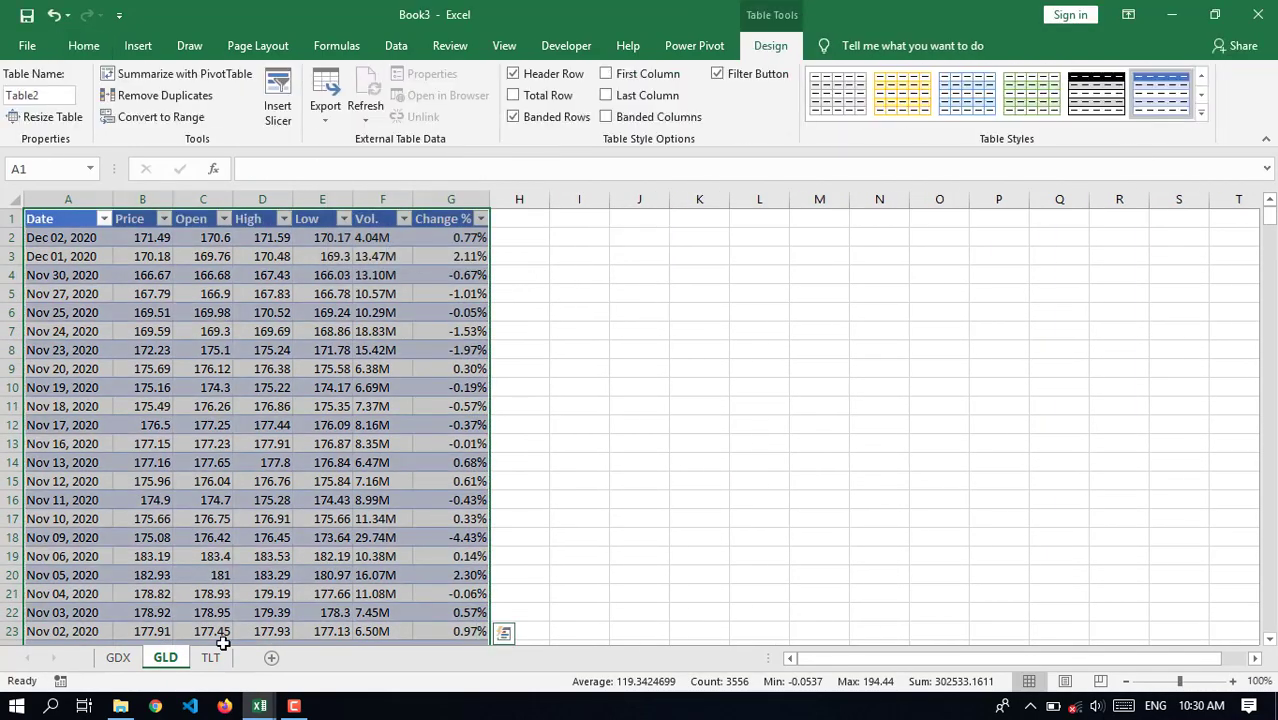
click(210, 658)
click(40, 220)
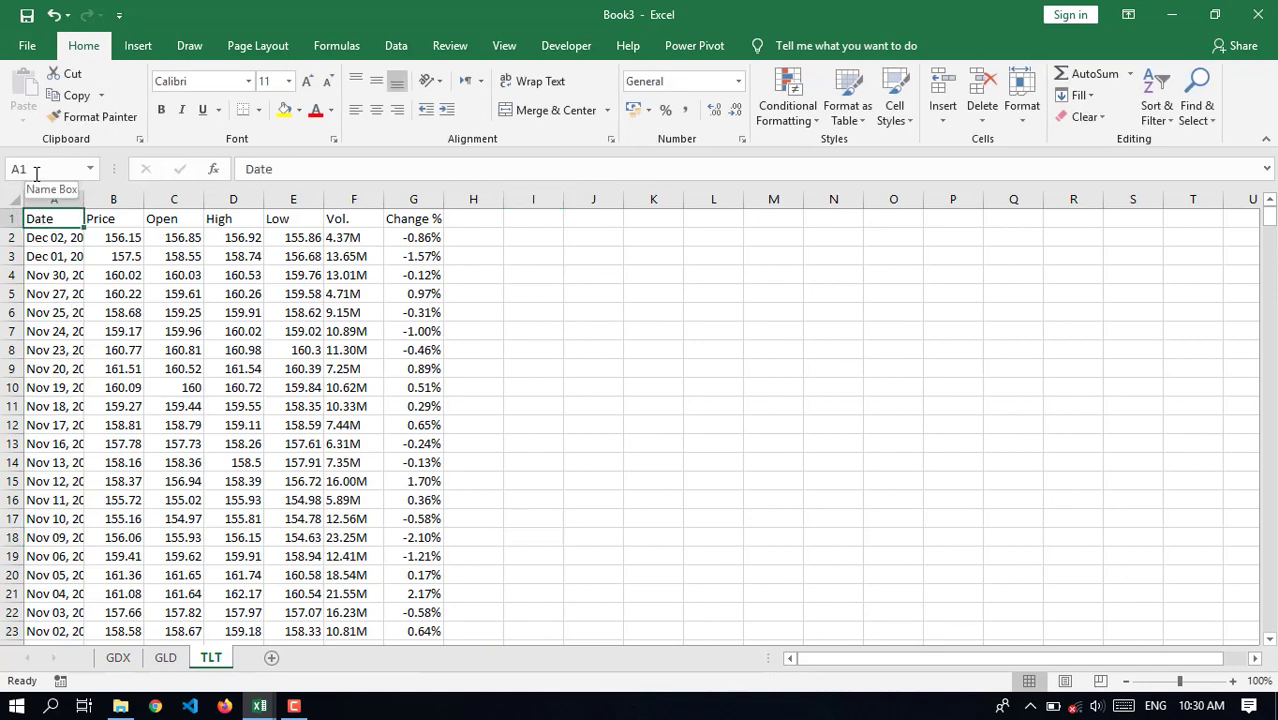
key(ctrl+shift+End)
key(ctrl+t)
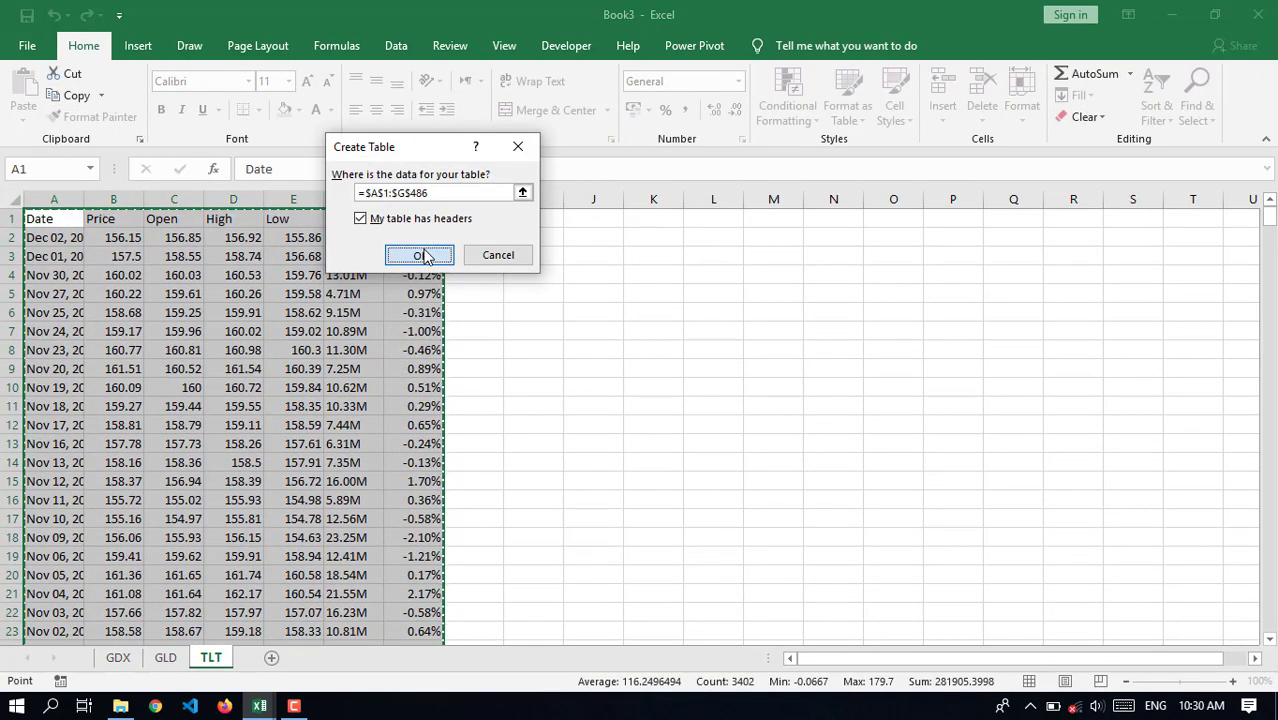
click(420, 256)
click(117, 658)
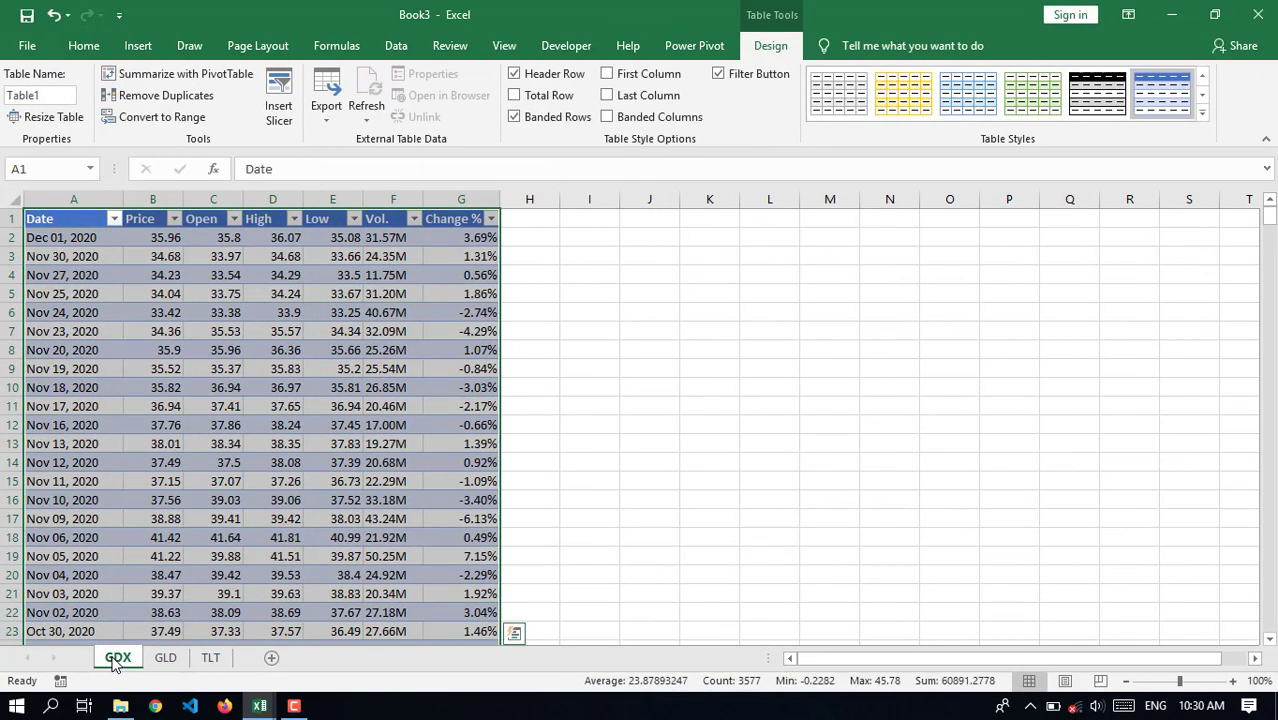
Rename the GDX and GLD sheets' tables to GDX and GLD
click(130, 350)
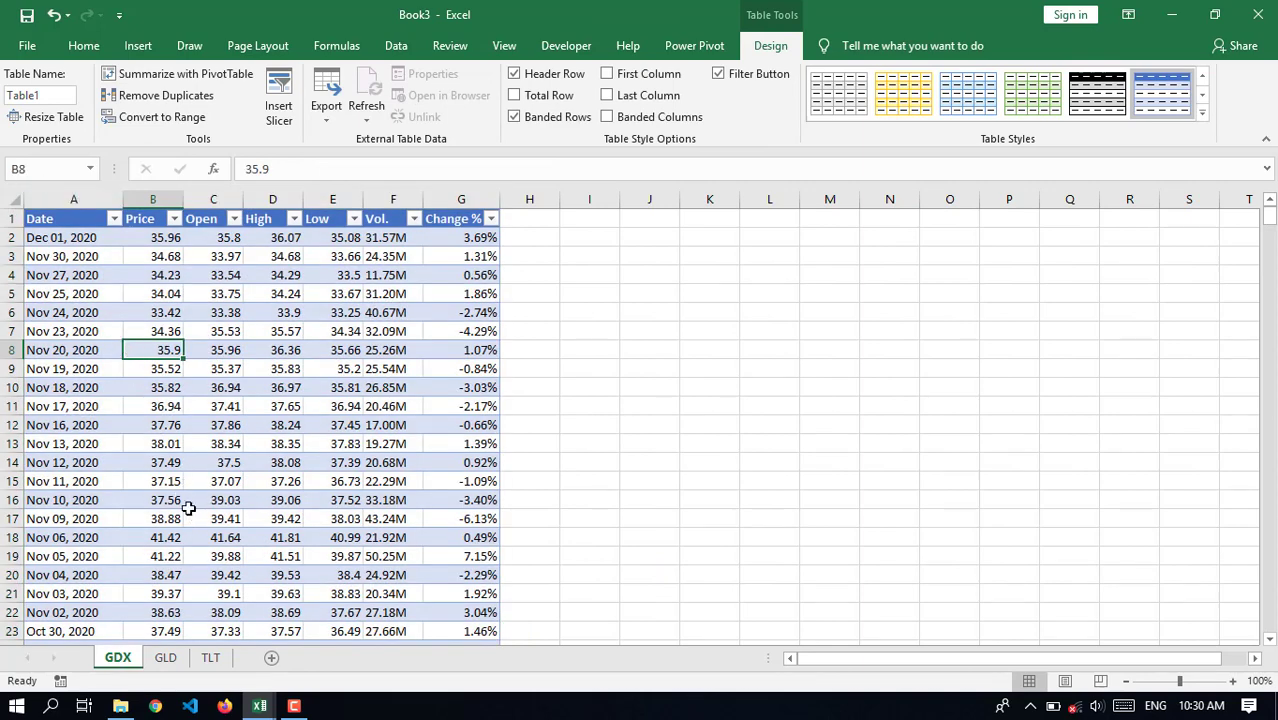
click(13, 100)
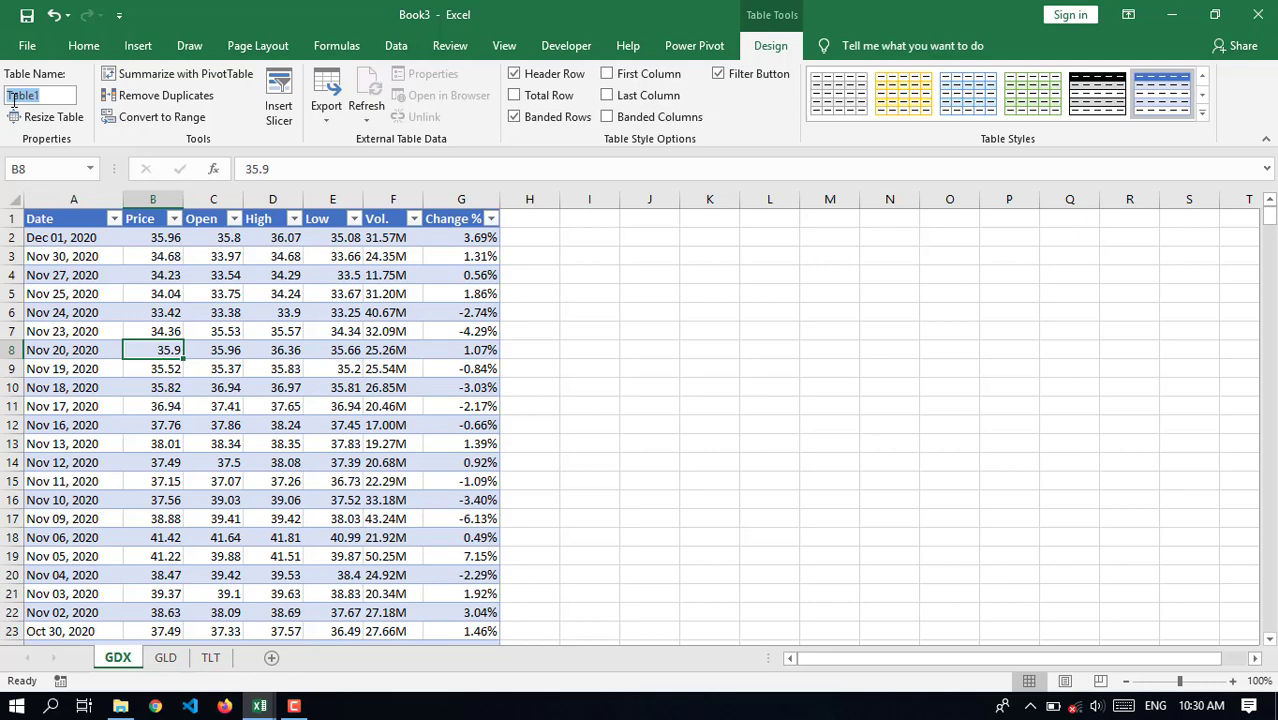
text(GDX)
key(Return)
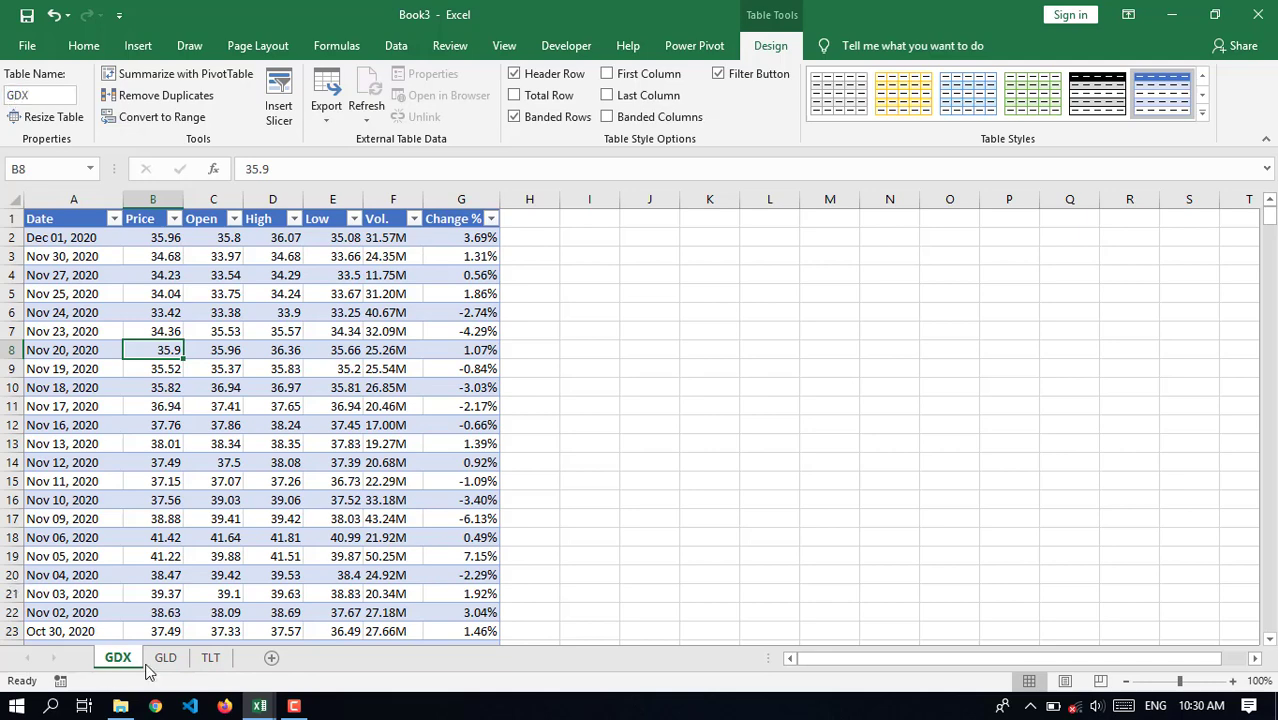
click(165, 657)
click(13, 100)
text(GLD)
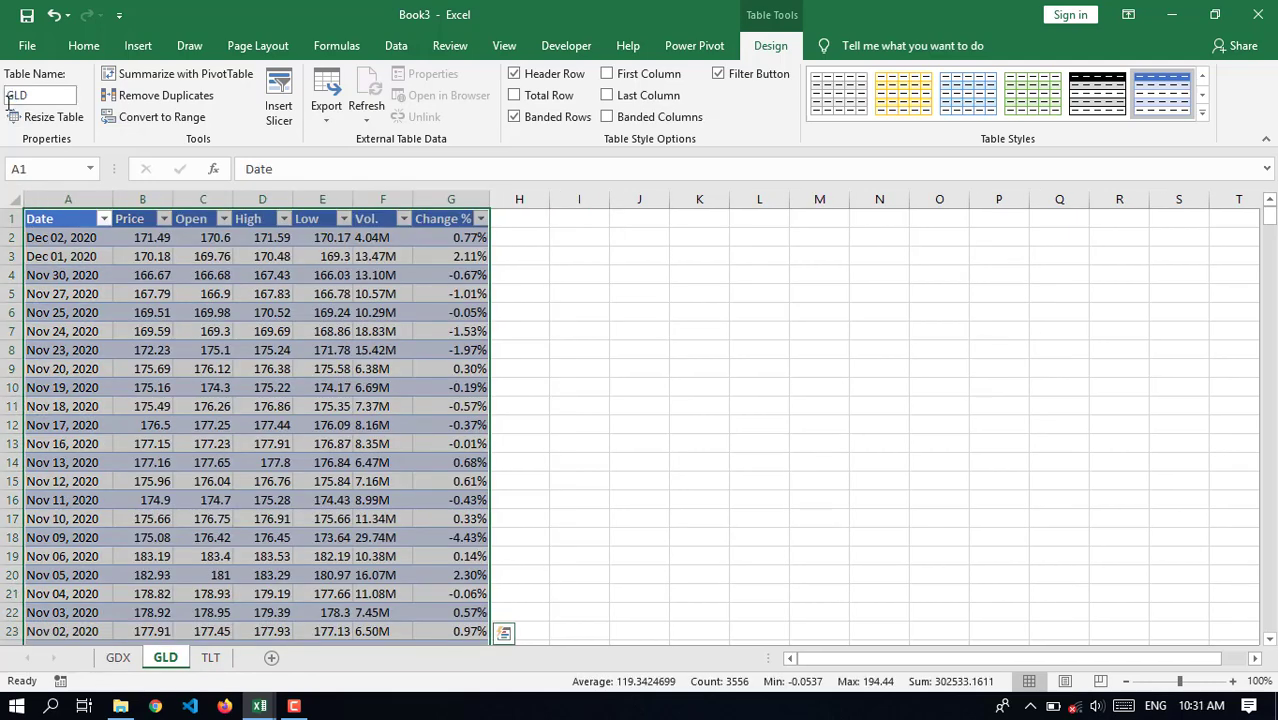
key(Return)
Rename the TLT sheet's table to TLT
click(210, 657)
click(22, 94)
text(TLT)
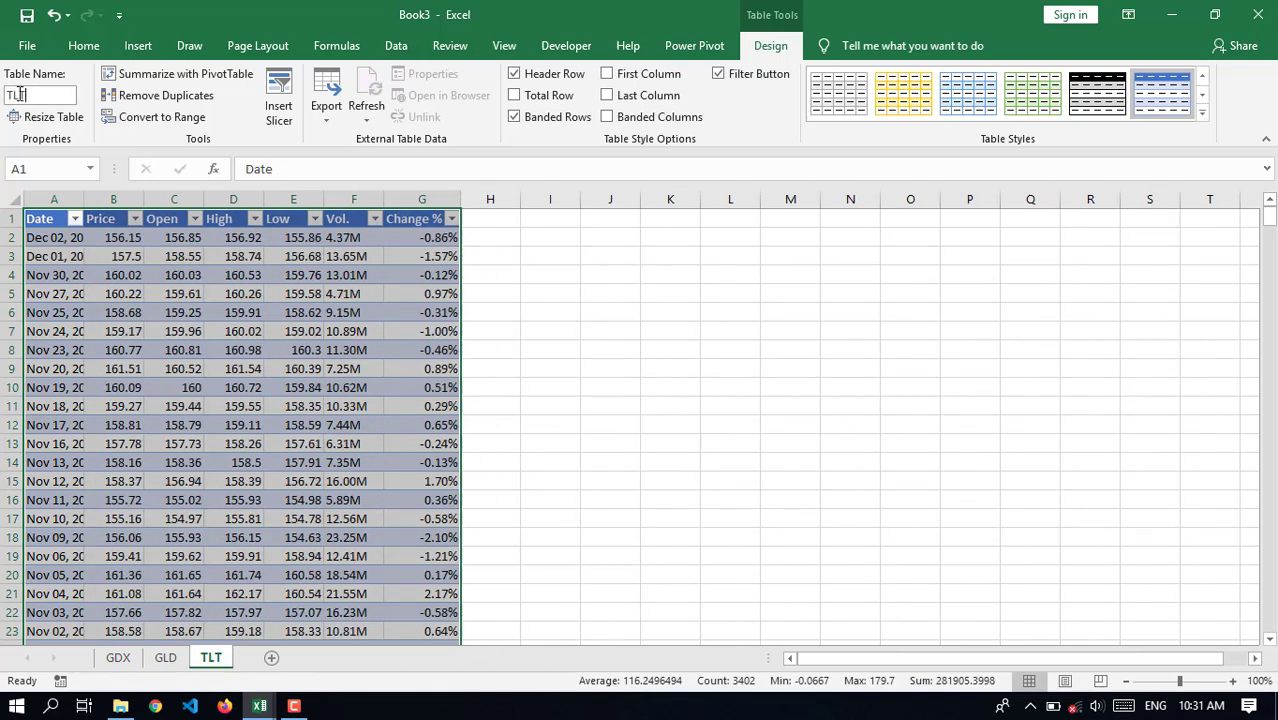
key(Return)
click(655, 387)
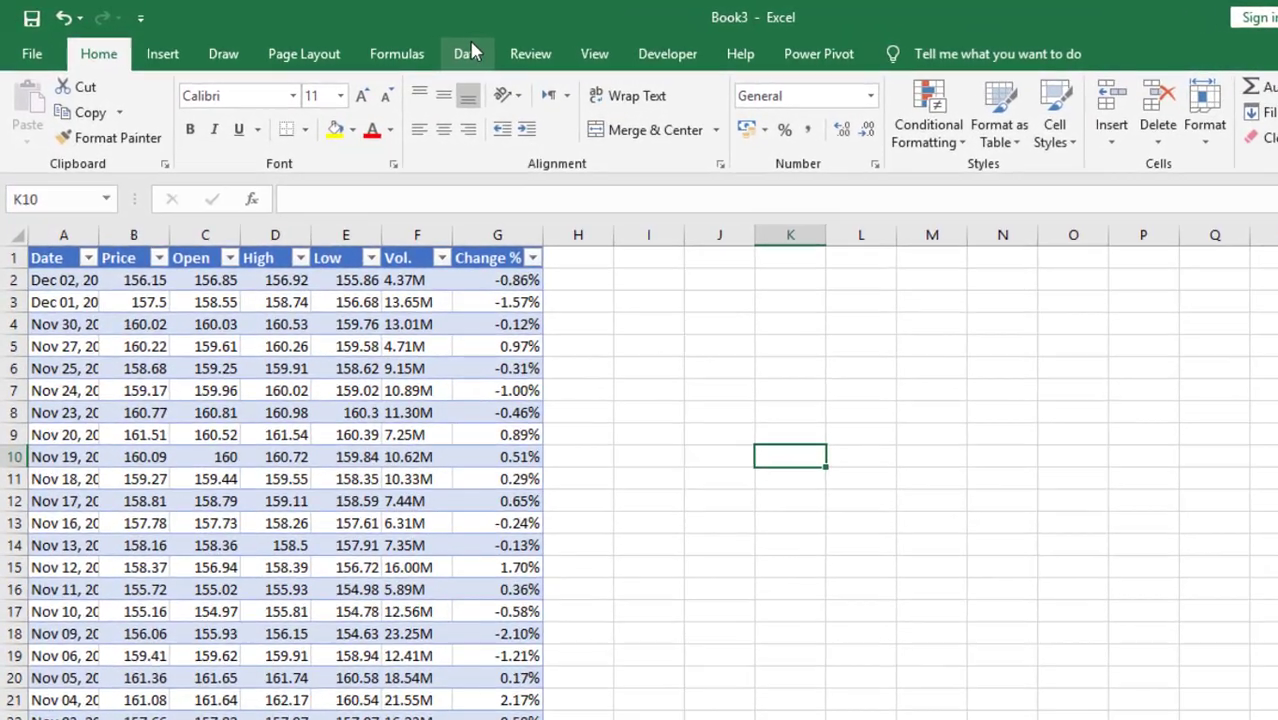
Create a Blank Query via Data > Get Data > From Other Sources
click(396, 46)
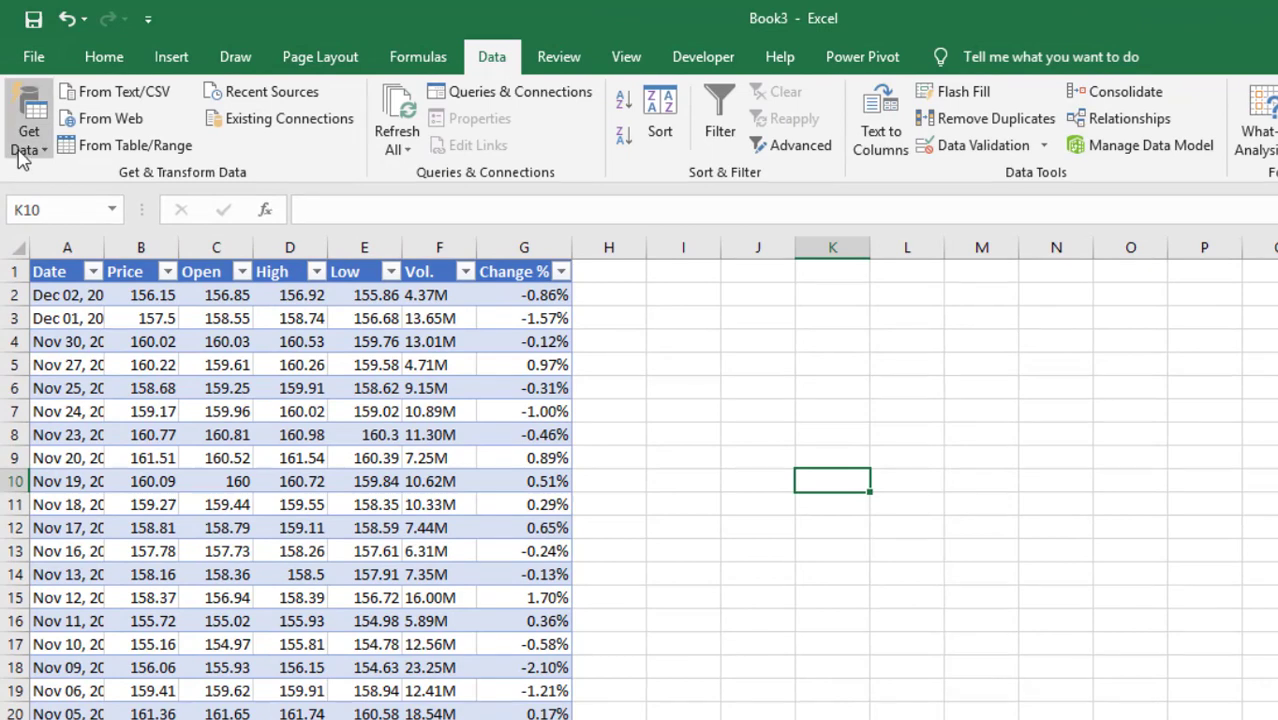
click(24, 148)
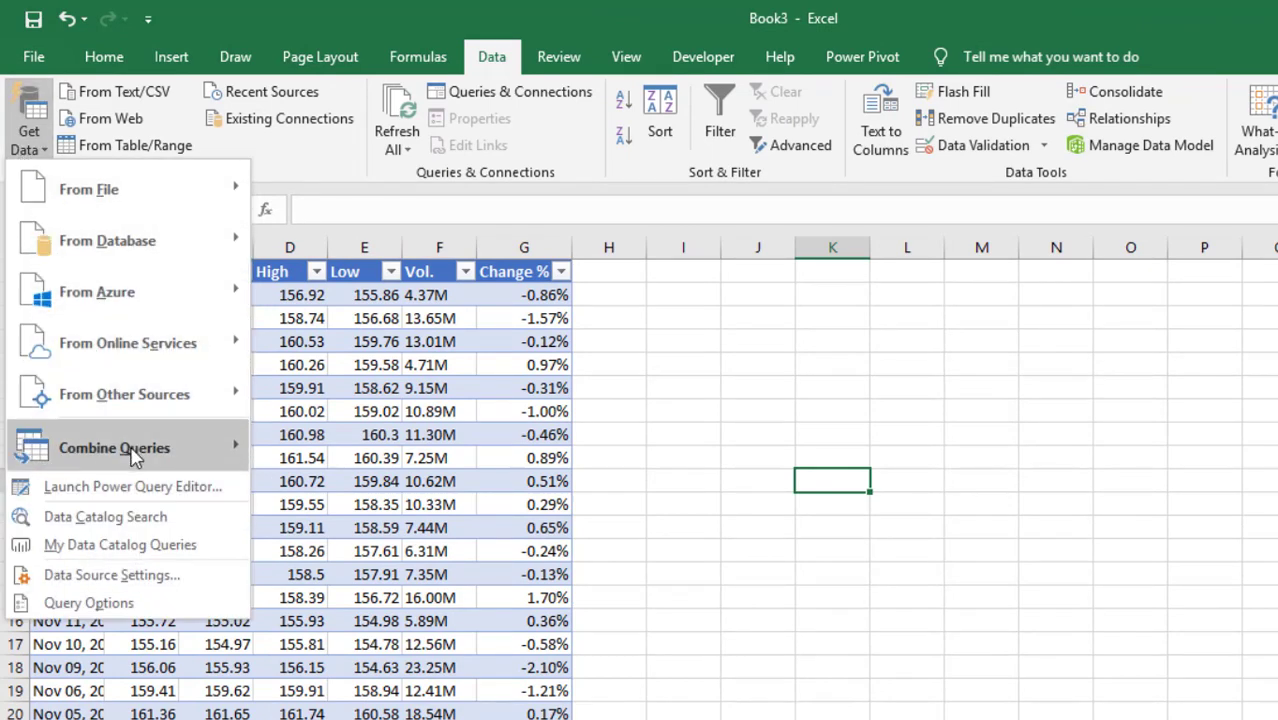
mouse_move(148, 390)
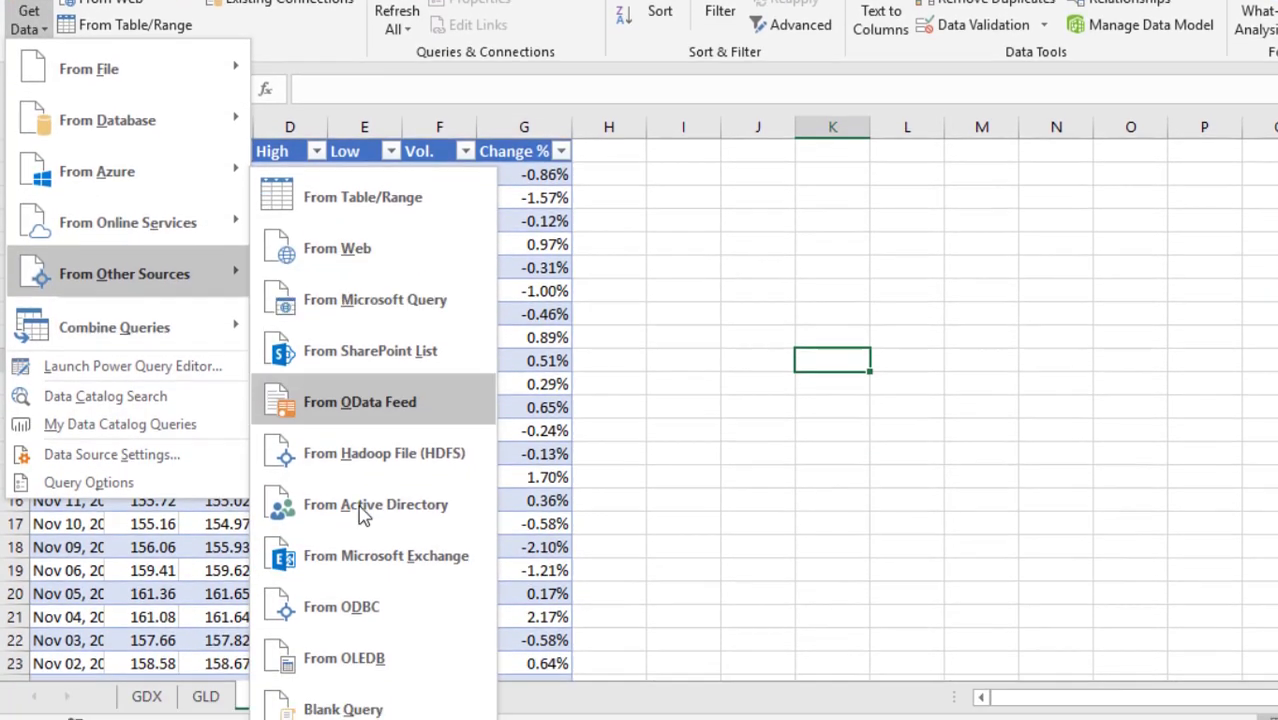
click(368, 711)
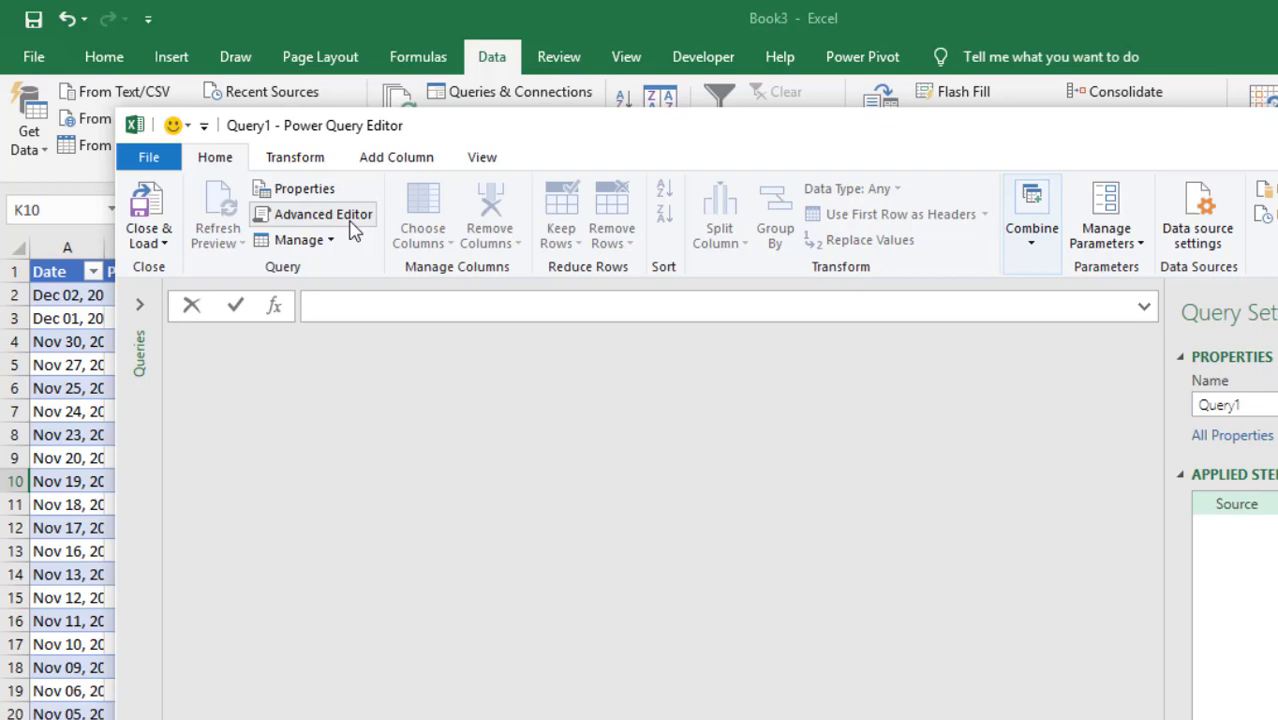
In the Advanced Editor, set Query1's Source to Excel.CurrentWorkbook()
click(350, 225)
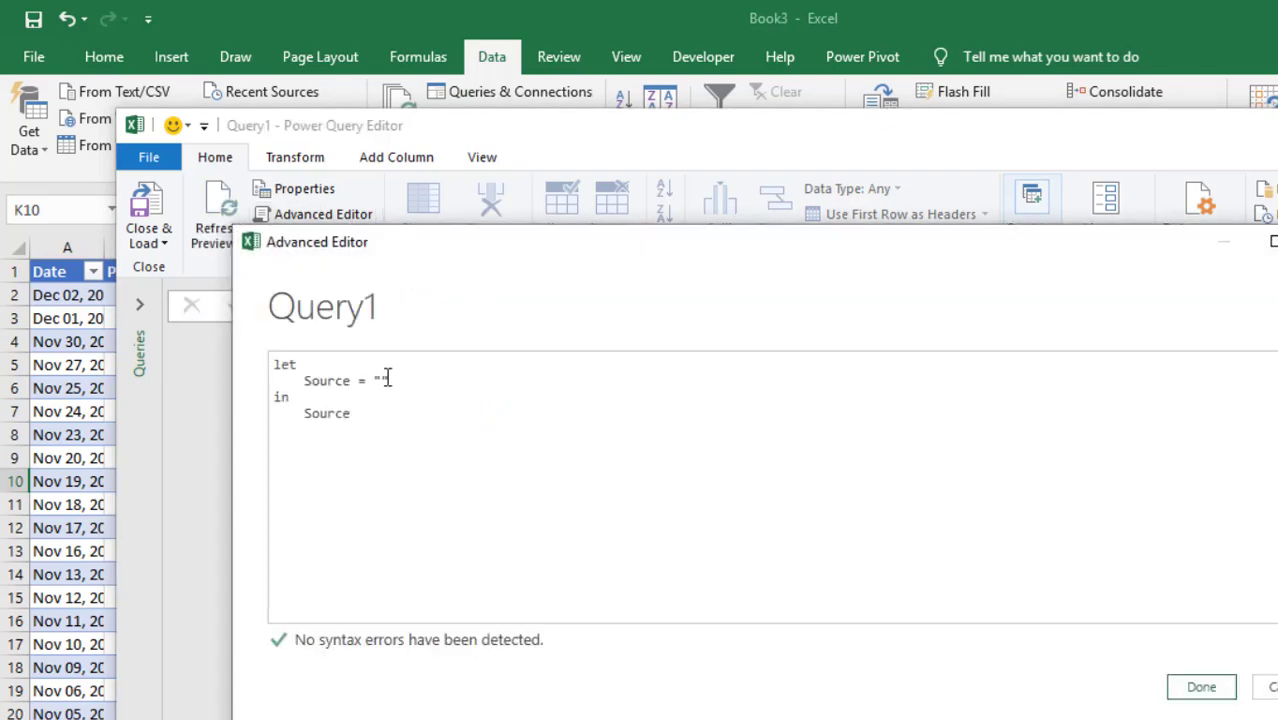
drag(374, 380, 393, 378)
key(Delete)
key(Delete)
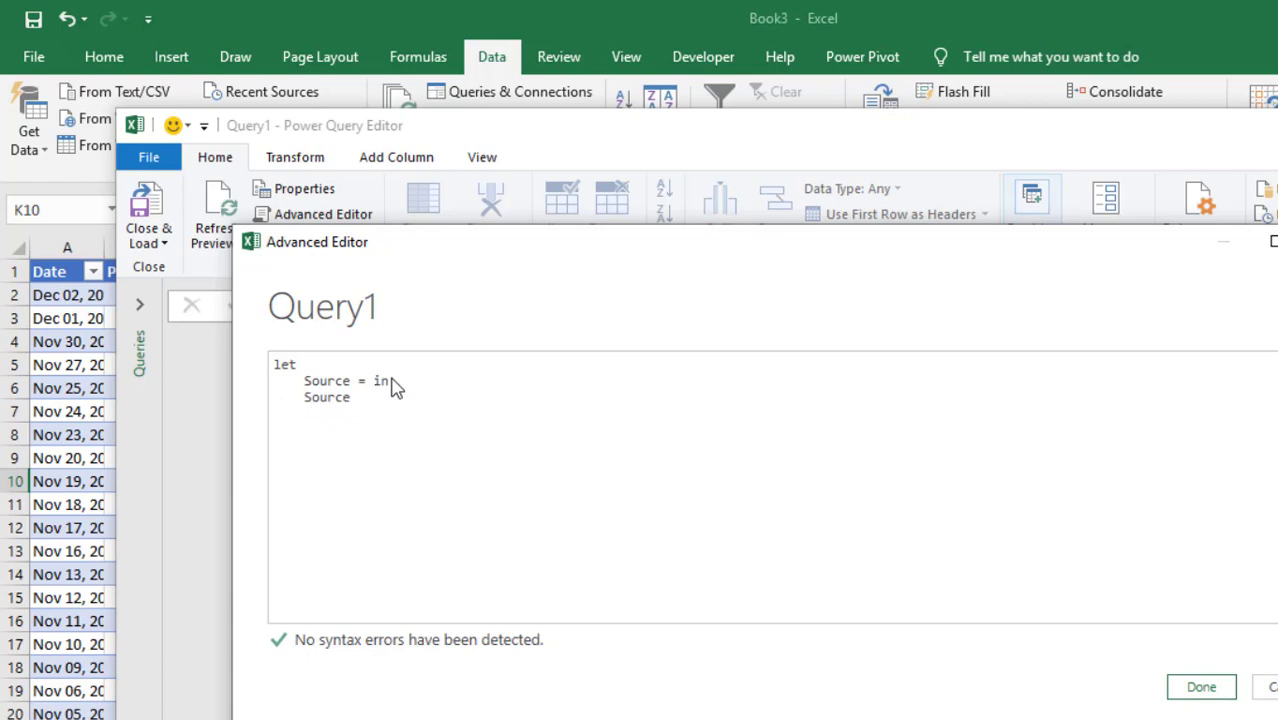
key(Return)
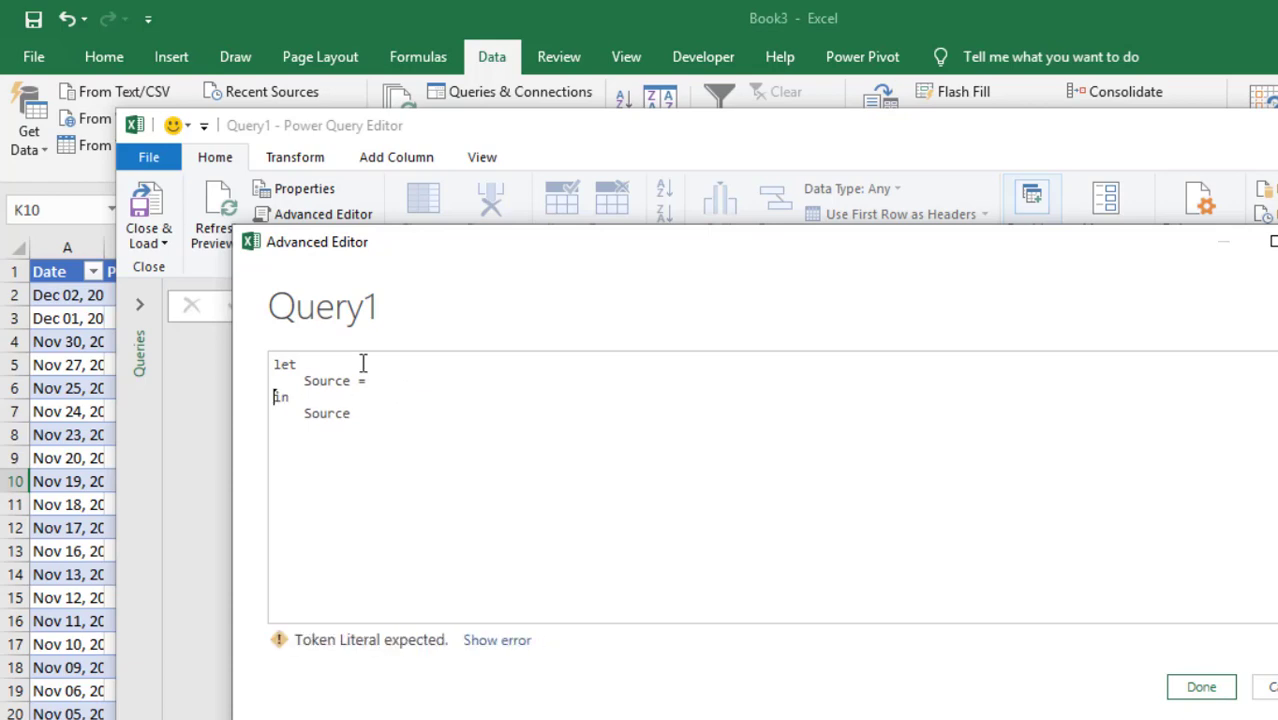
click(415, 382)
text([)
text(el.CurrentWorkbook()
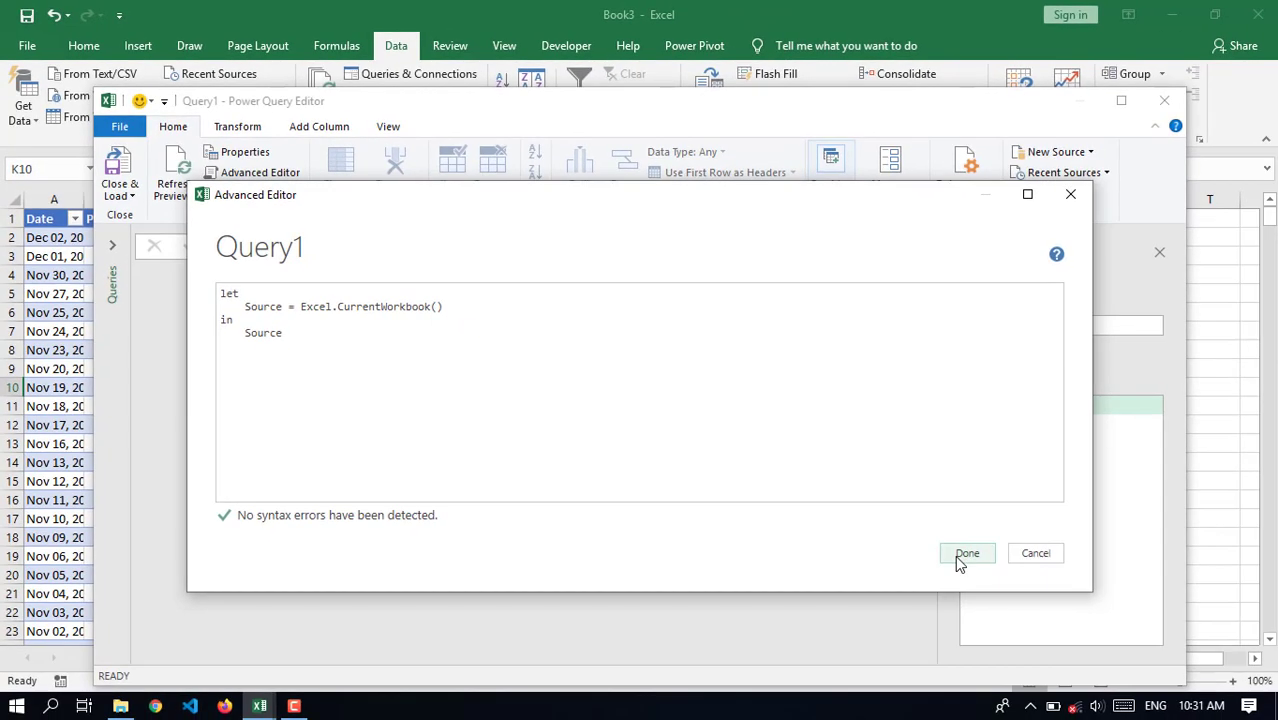
click(962, 556)
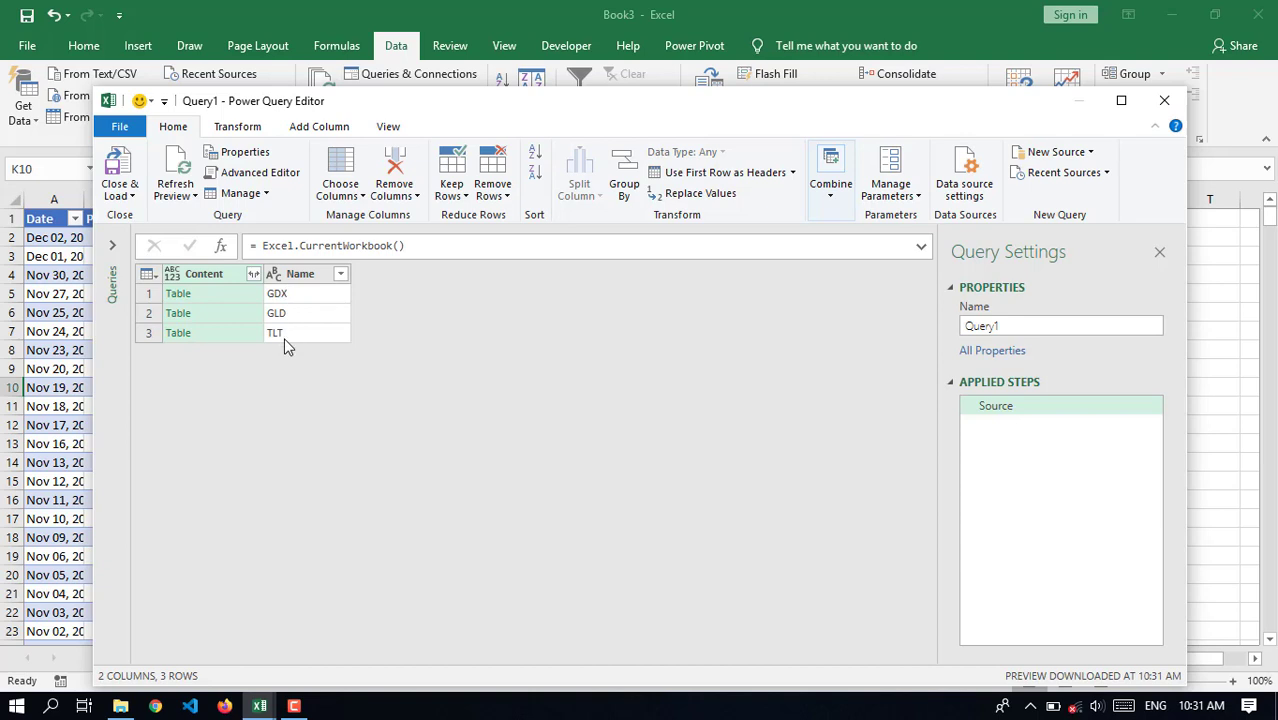
Expand the Content column with 'Use original column name as prefix' unchecked
click(254, 276)
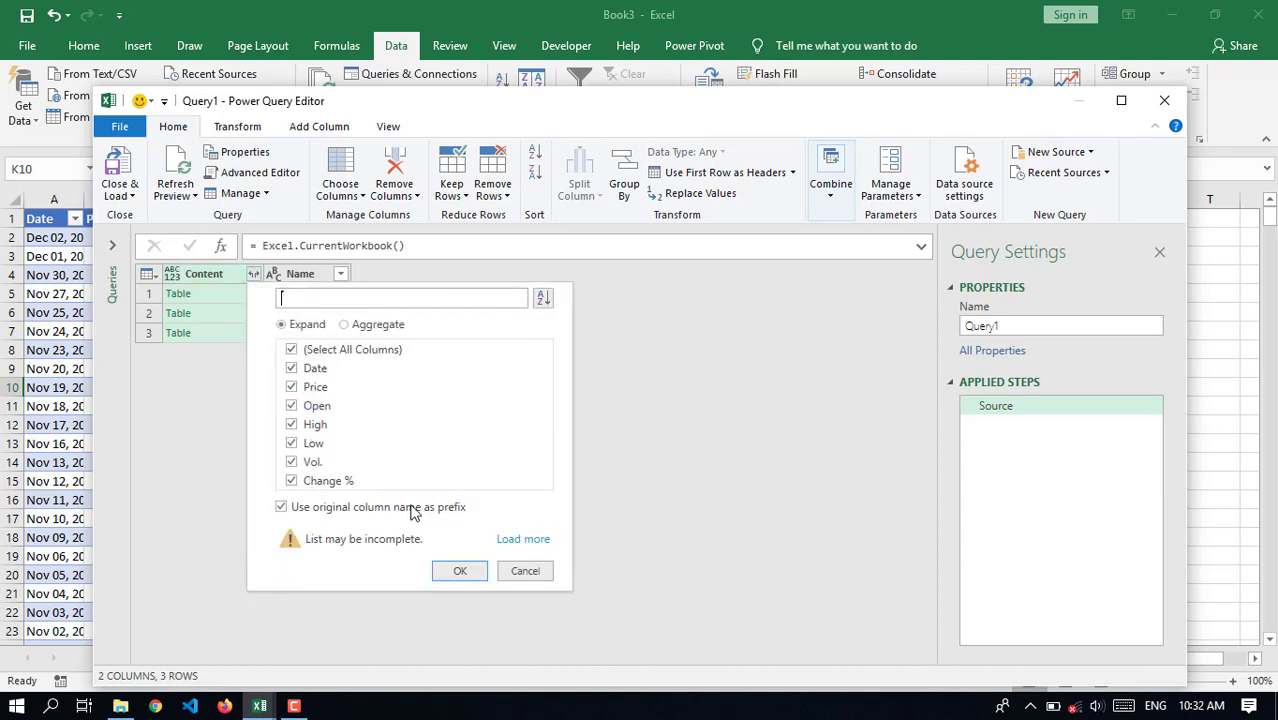
click(281, 507)
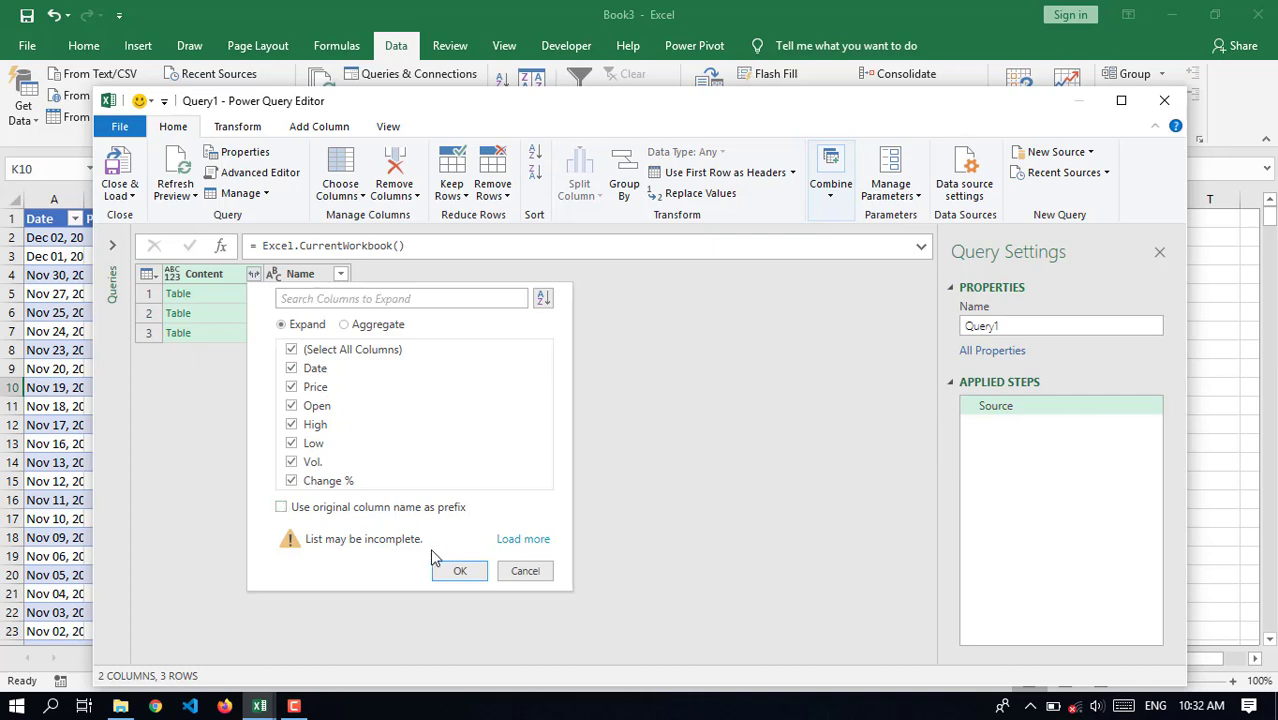
click(452, 572)
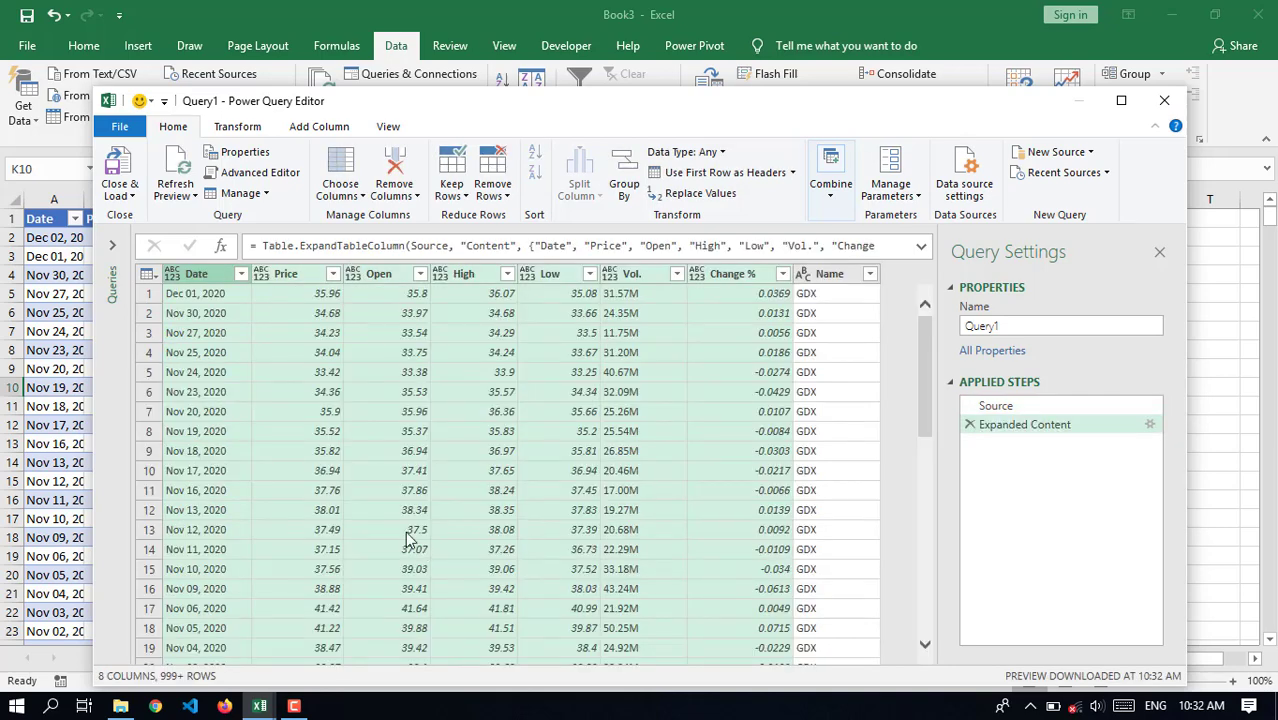
scroll(638, 460, down, 6)
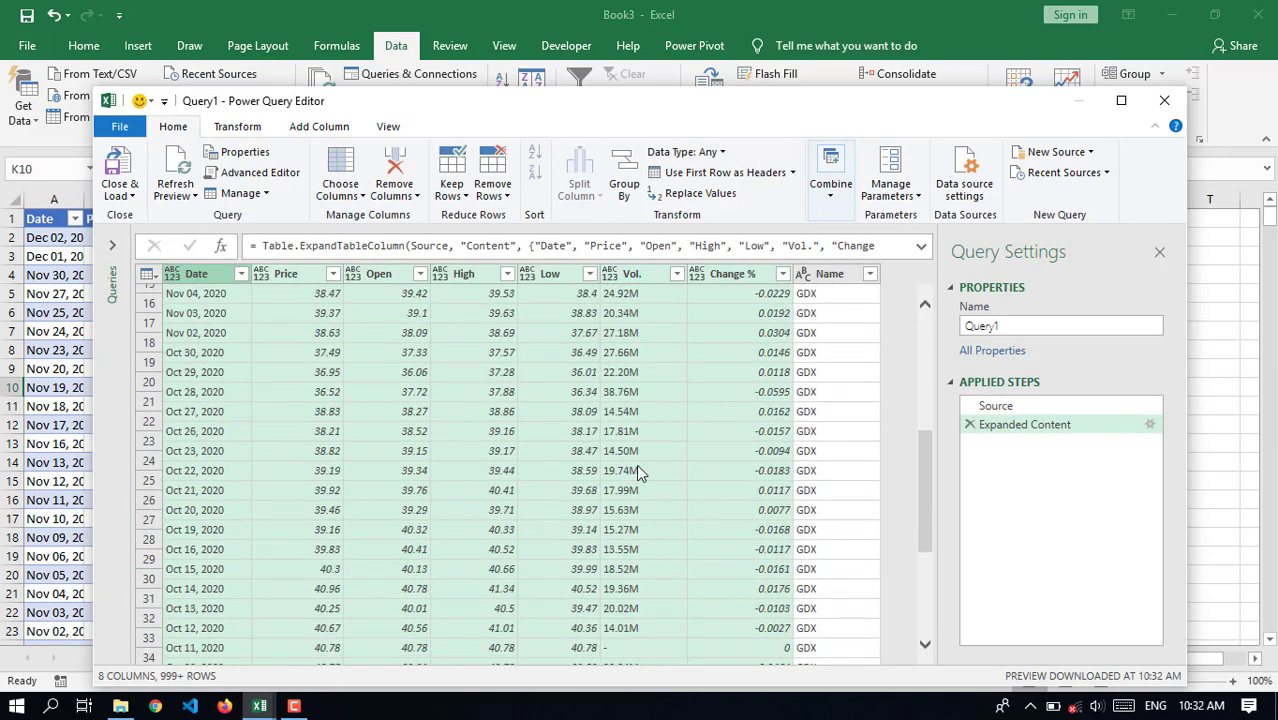
scroll(638, 476, up, 6)
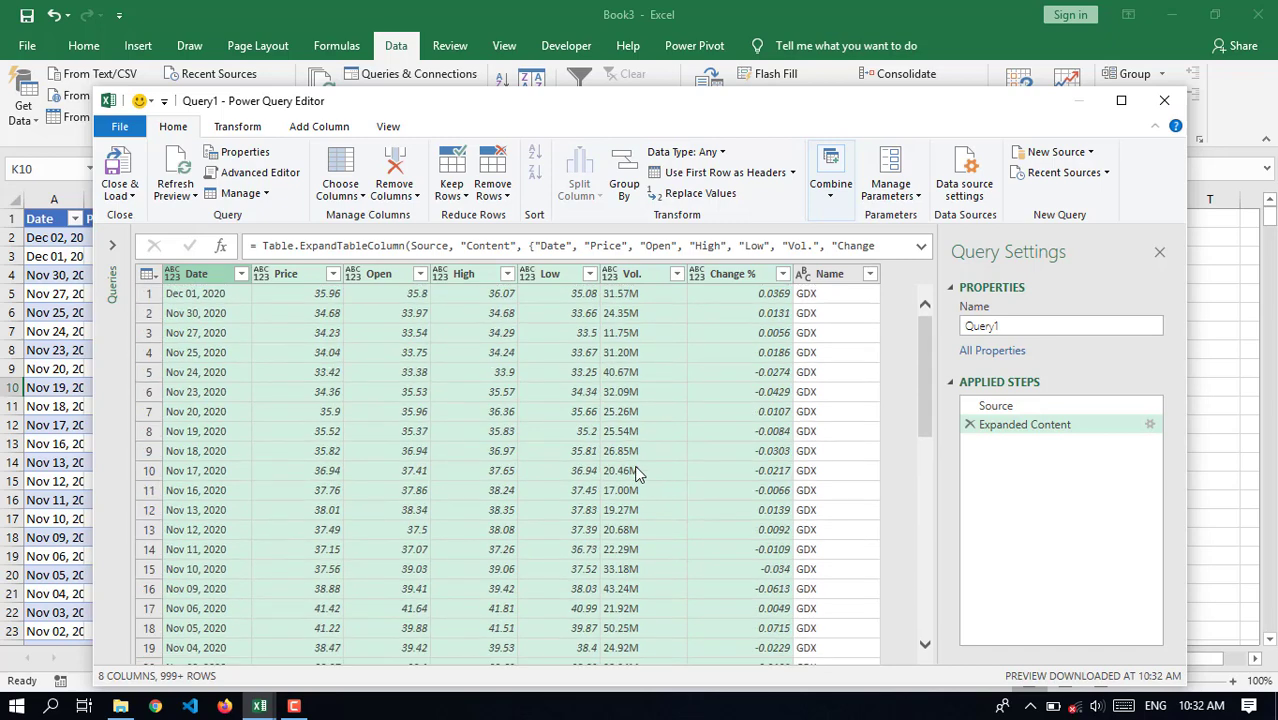
Set Price, Low, High, Open and Change % to Decimal Number
click(305, 274)
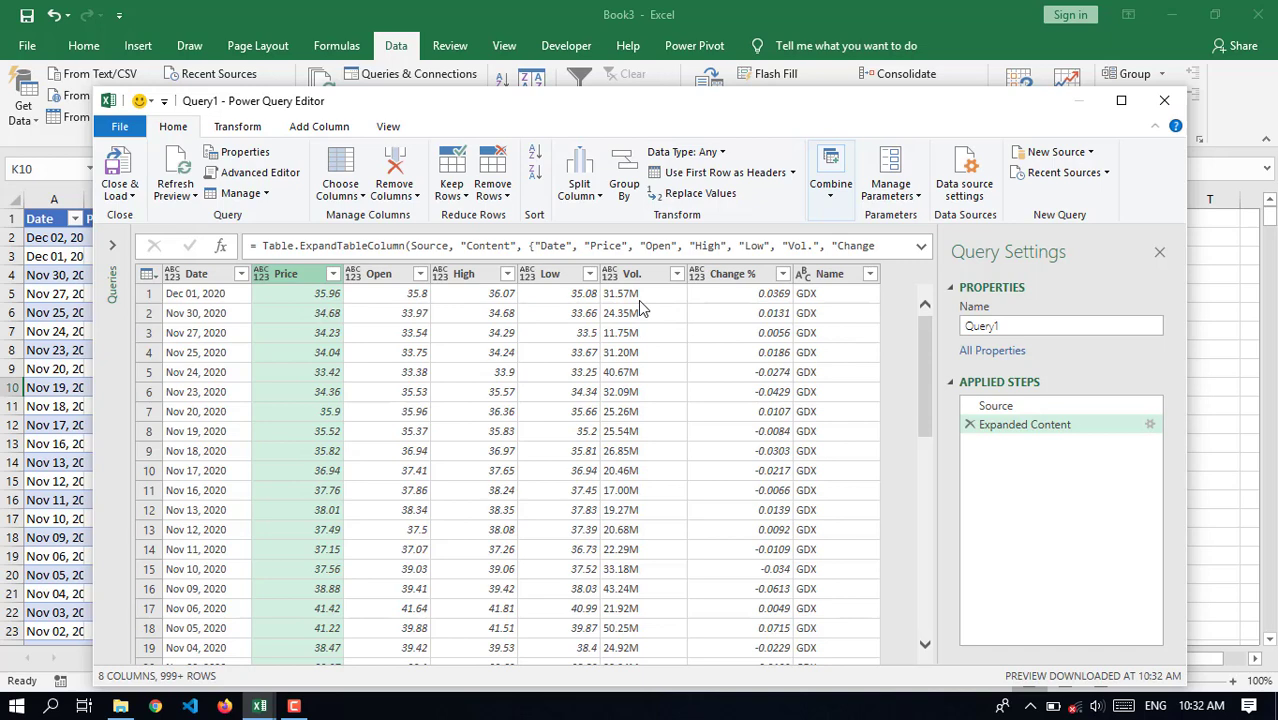
ctrl+click(559, 278)
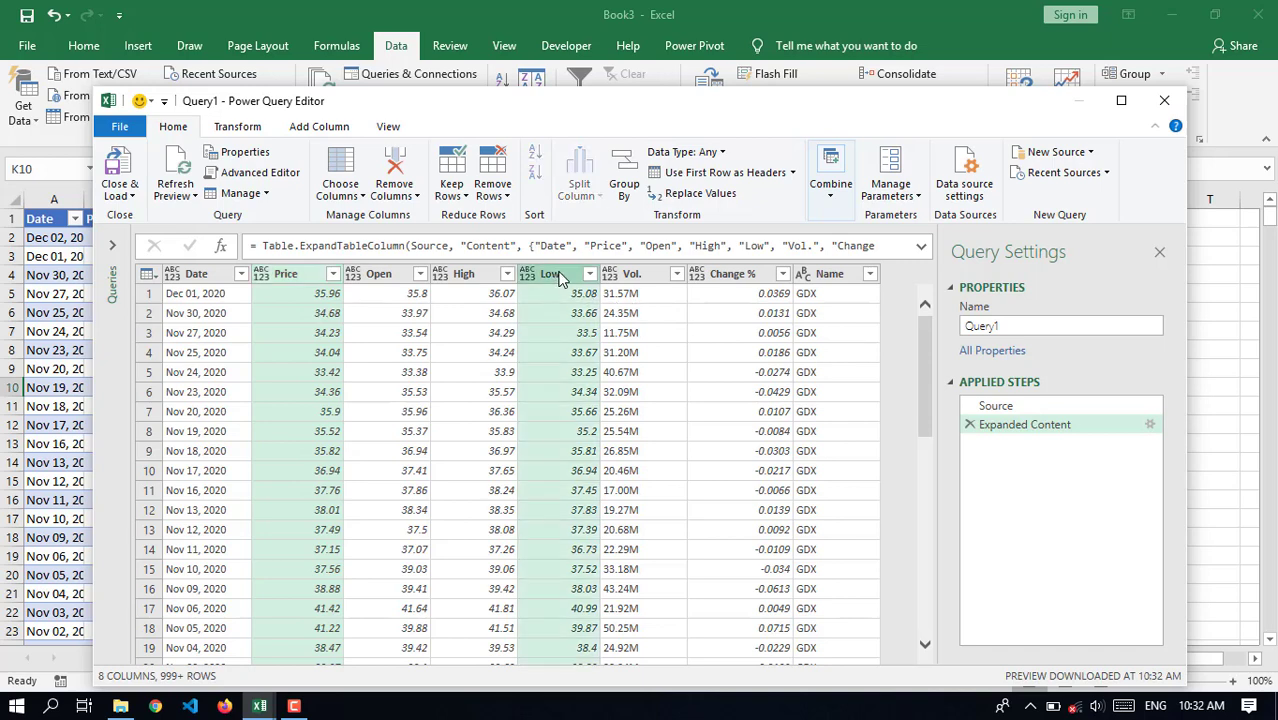
ctrl+click(462, 277)
ctrl+click(378, 277)
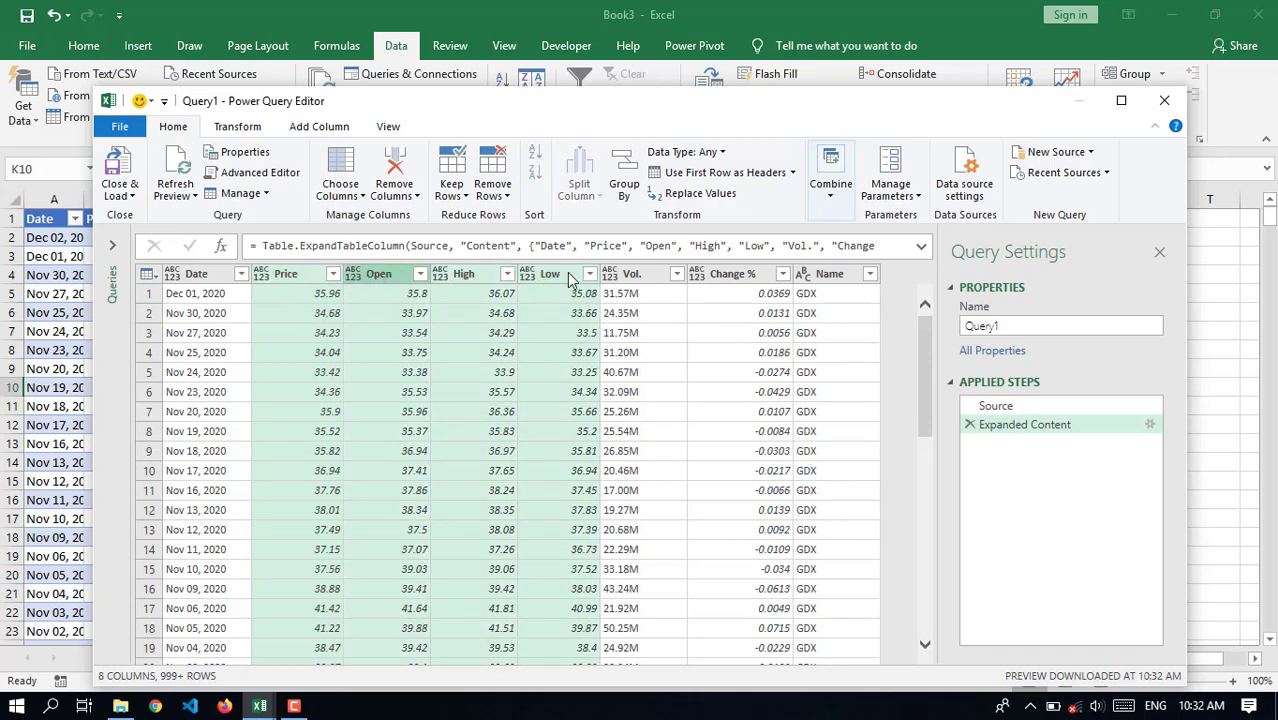
ctrl+click(757, 281)
click(720, 157)
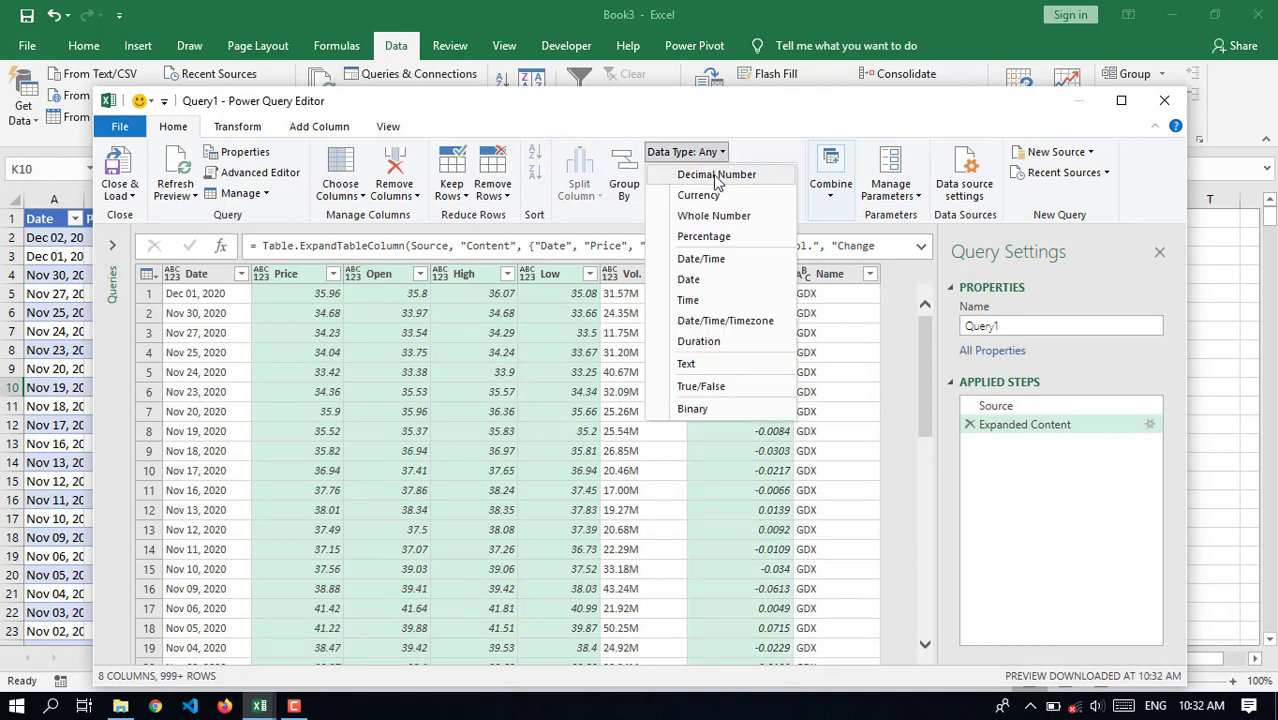
click(705, 172)
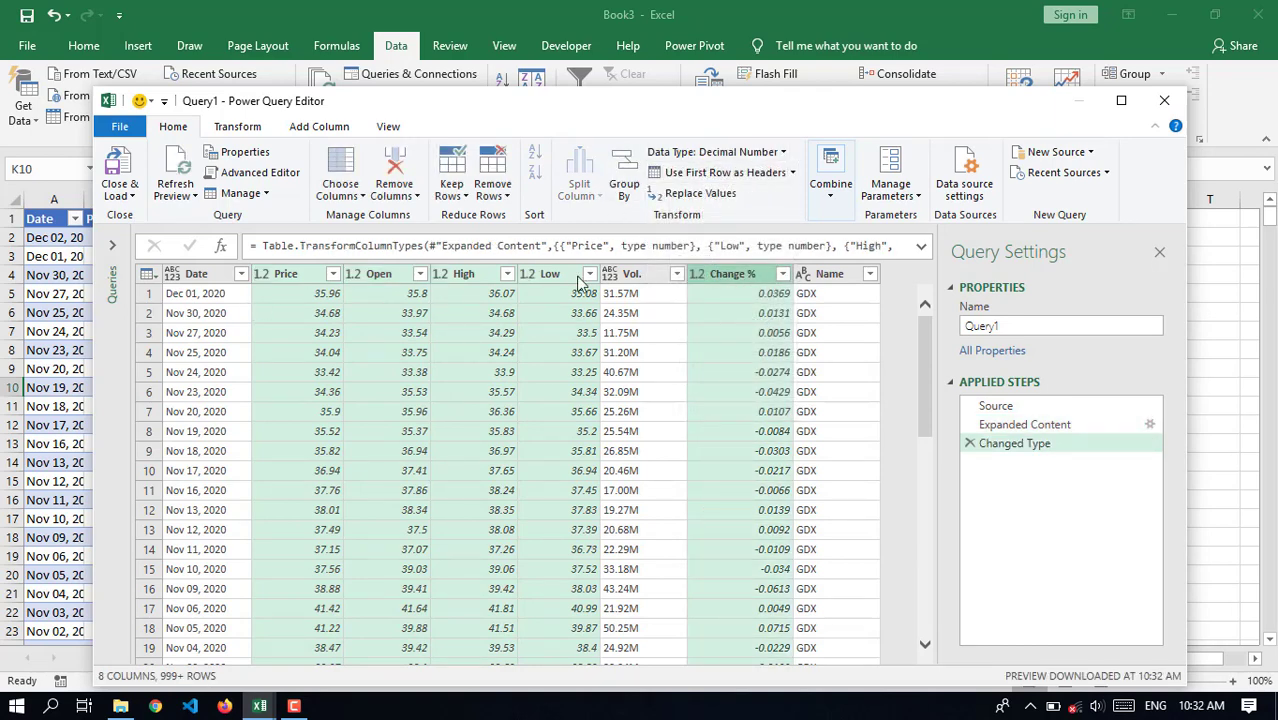
Make Vol. Text and Date a Date type, then Close & Load the query
click(632, 284)
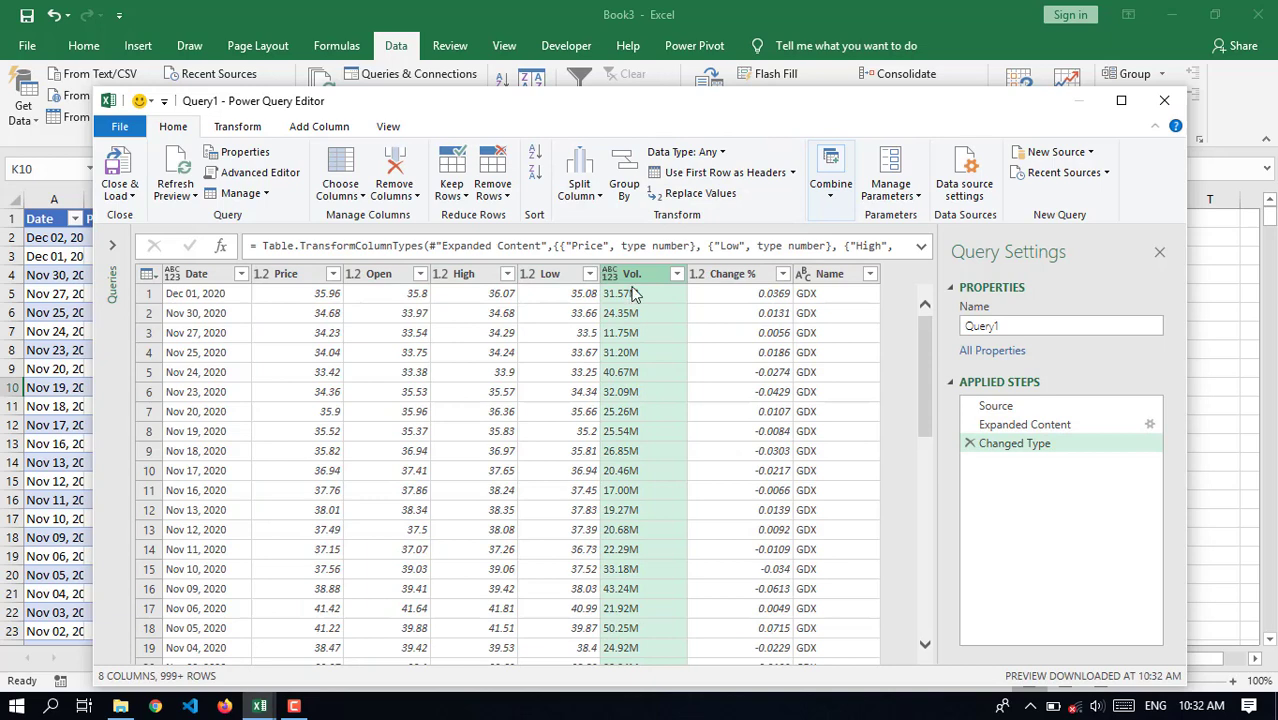
click(710, 155)
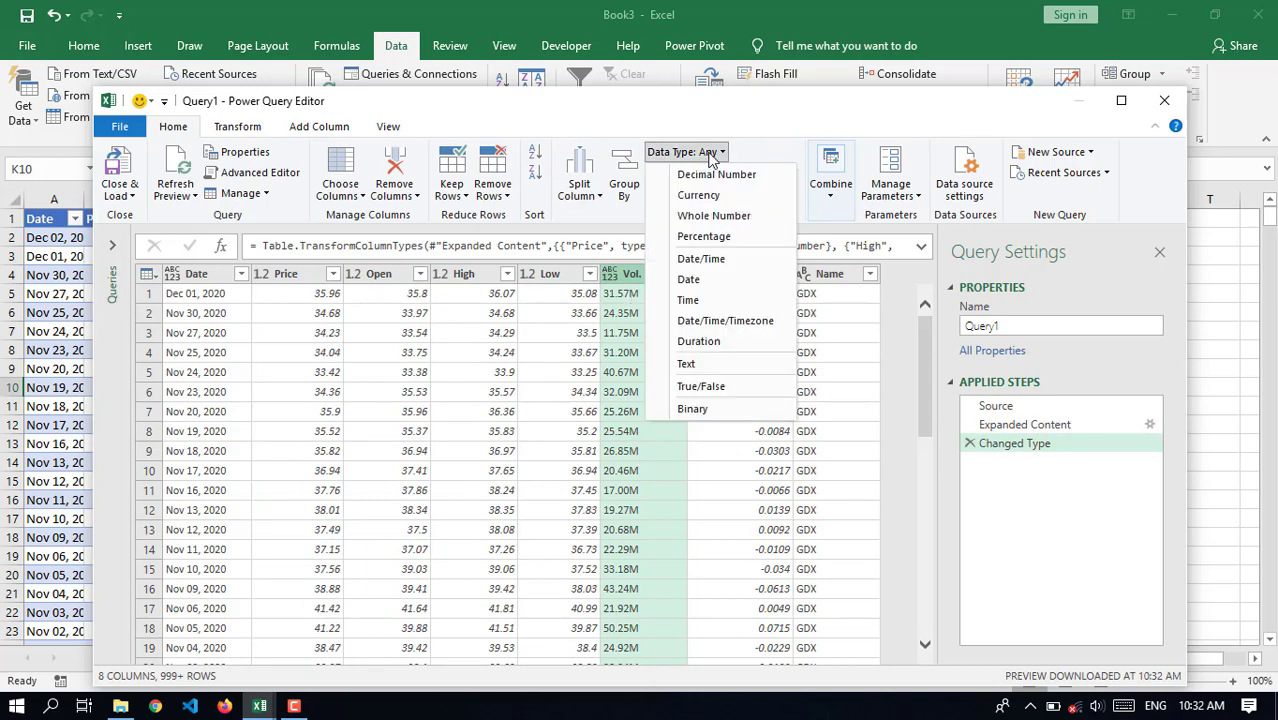
click(705, 363)
click(831, 277)
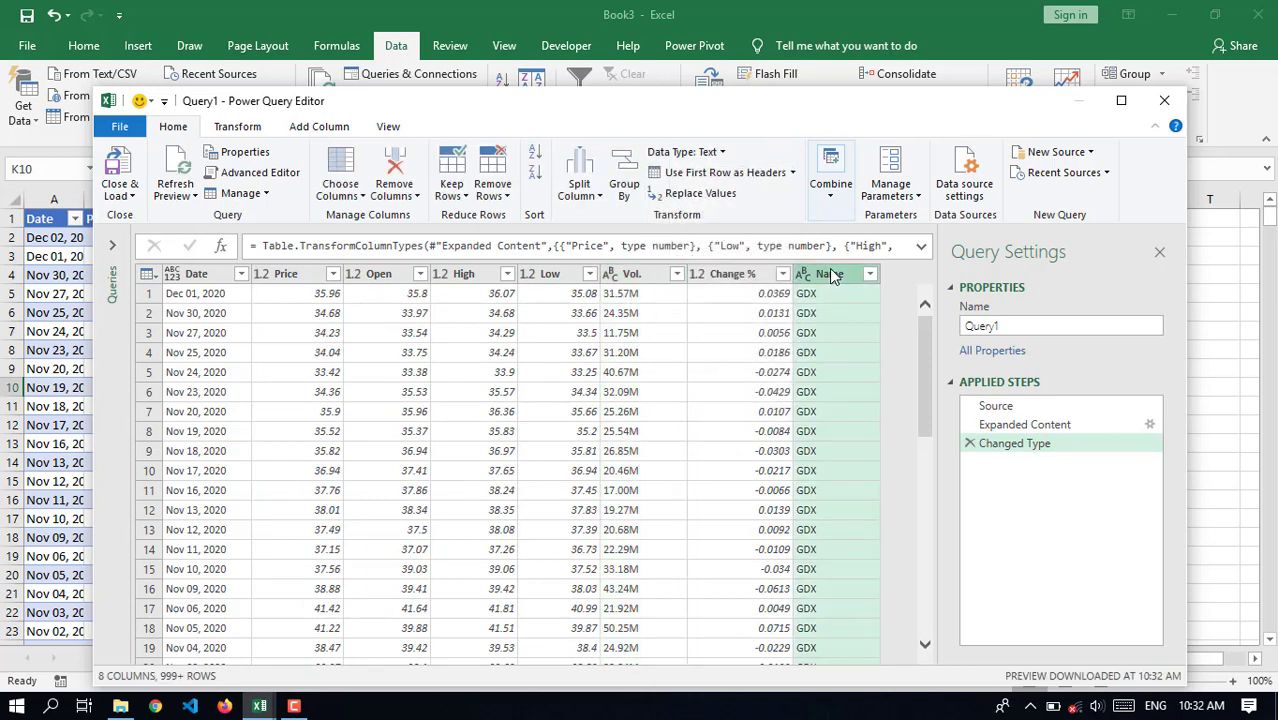
click(212, 280)
click(173, 278)
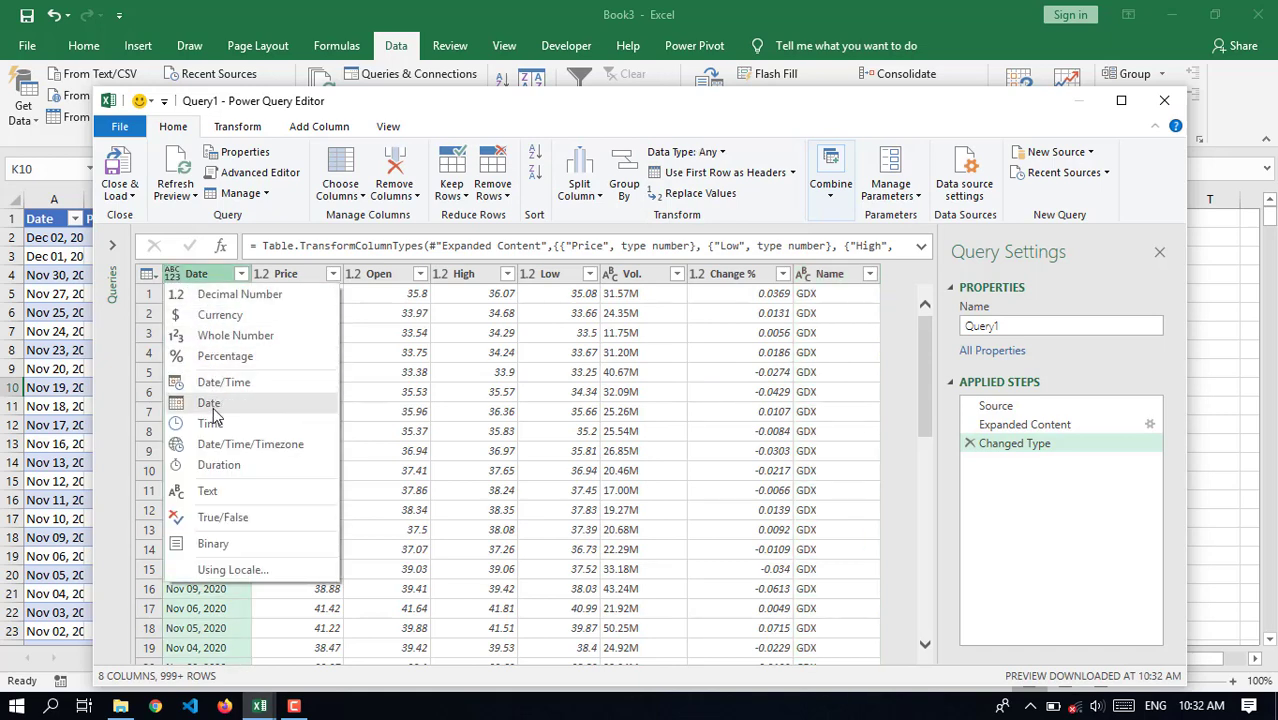
click(215, 404)
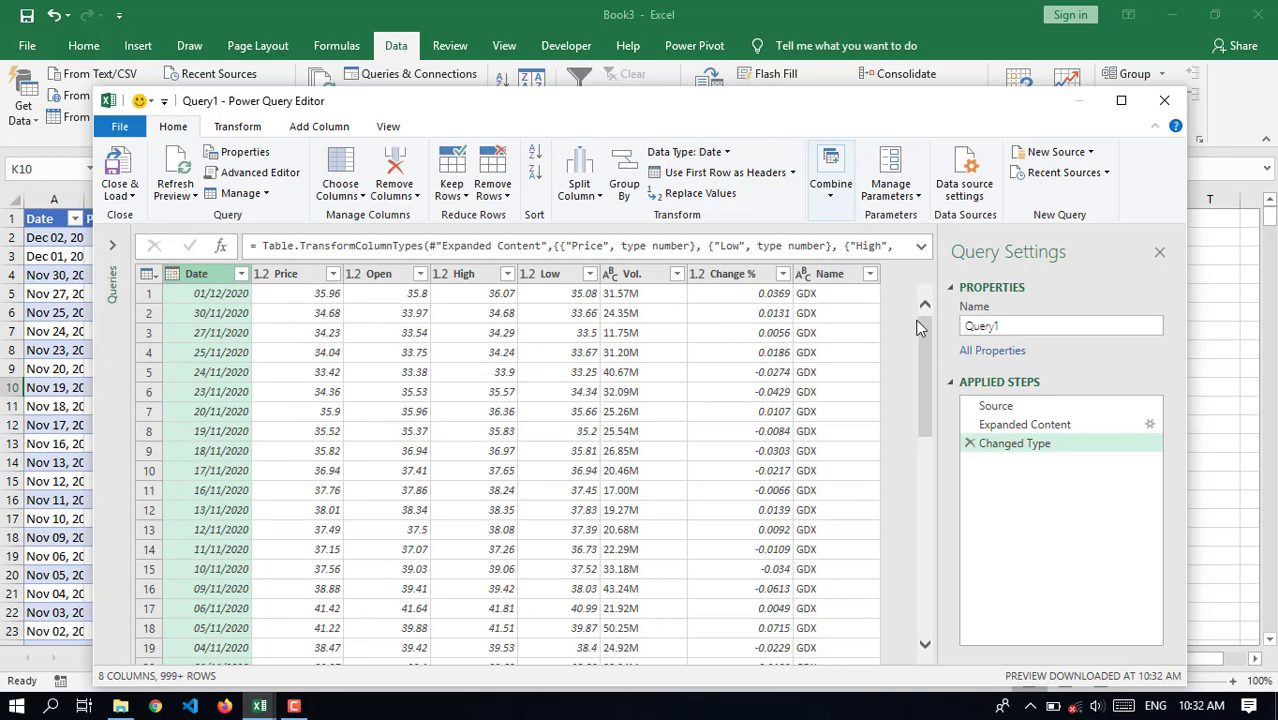
click(124, 196)
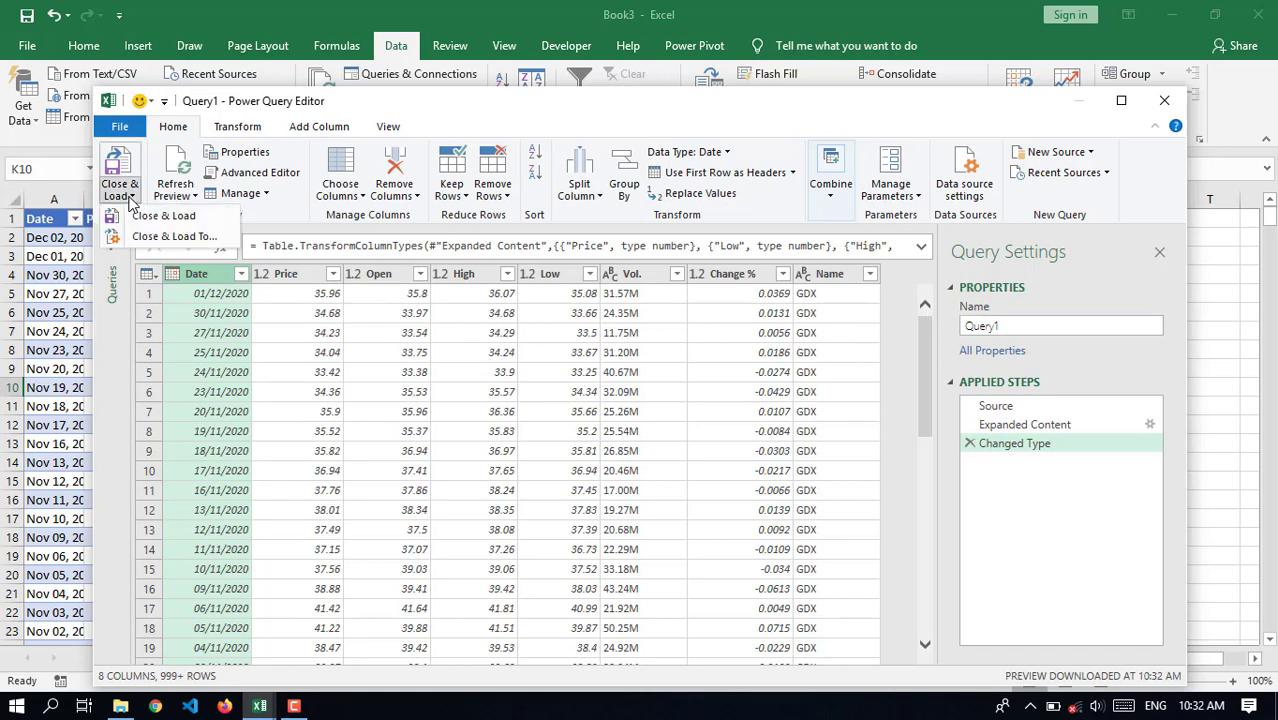
click(176, 218)
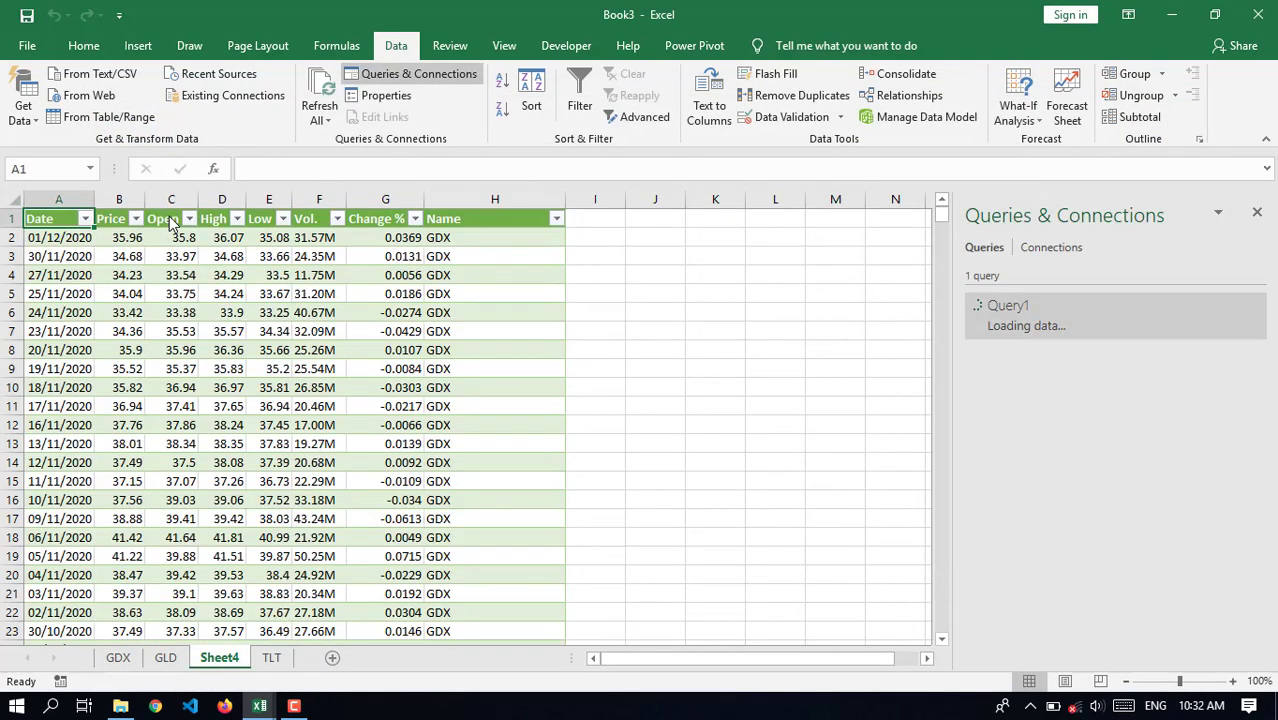
Move Sheet4 after TLT, review the Name filter list, and close Queries & Connections
drag(229, 662, 300, 665)
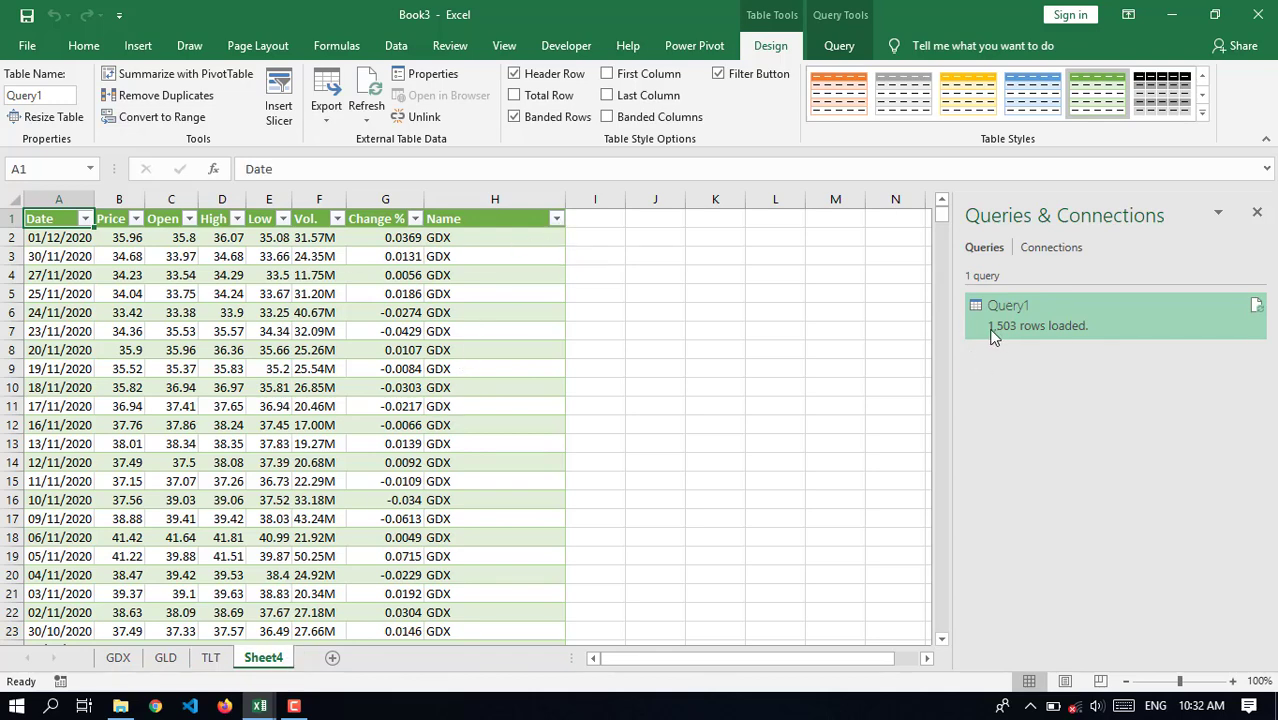
mouse_move(993, 332)
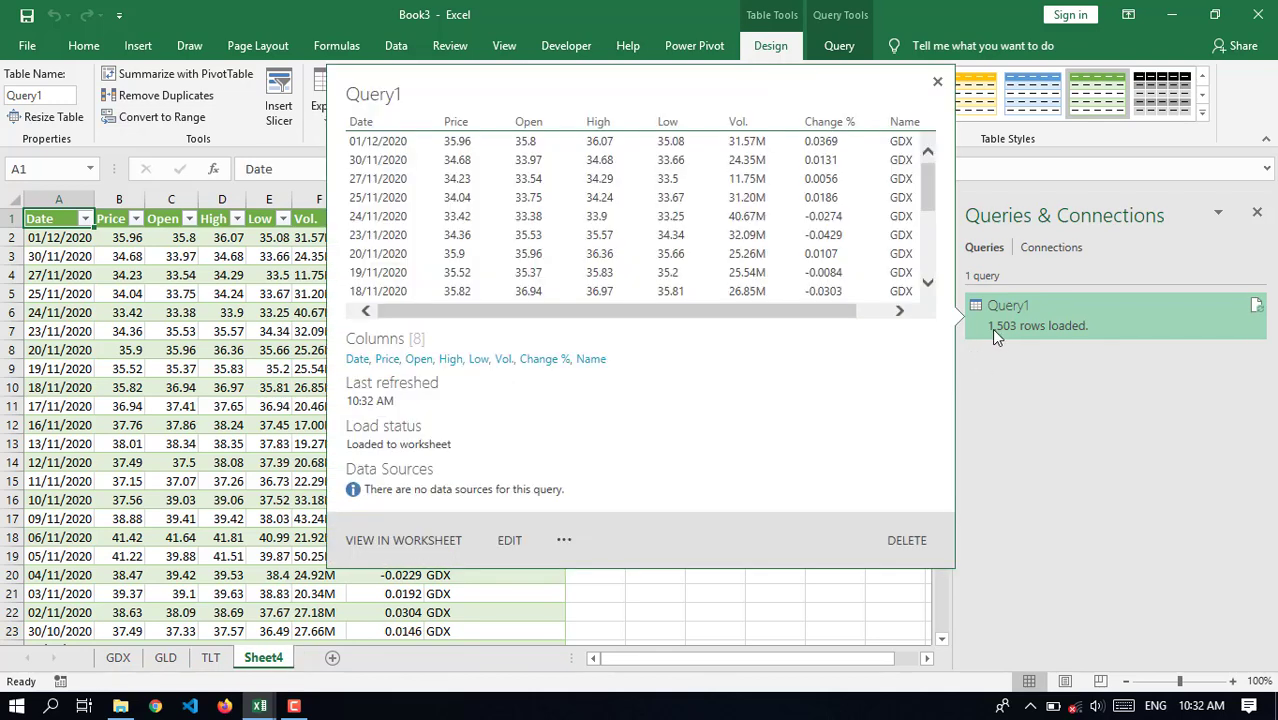
click(662, 611)
click(556, 218)
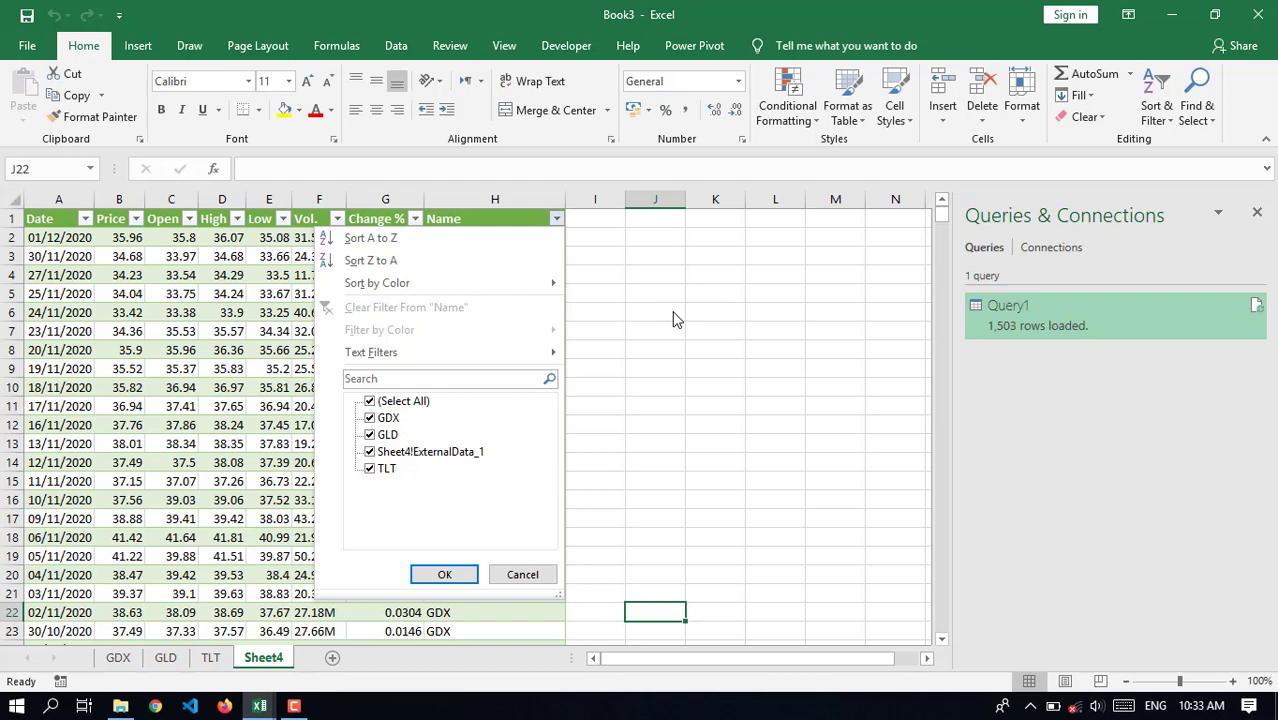
click(677, 337)
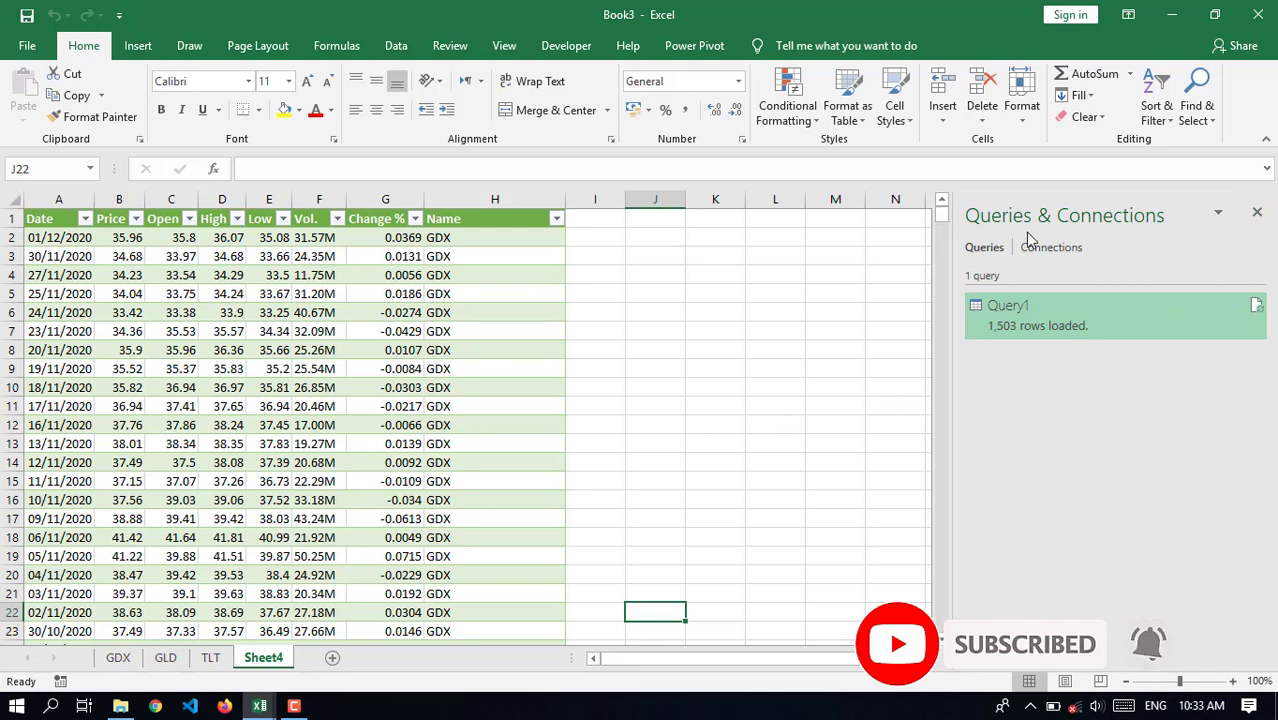
click(1258, 218)
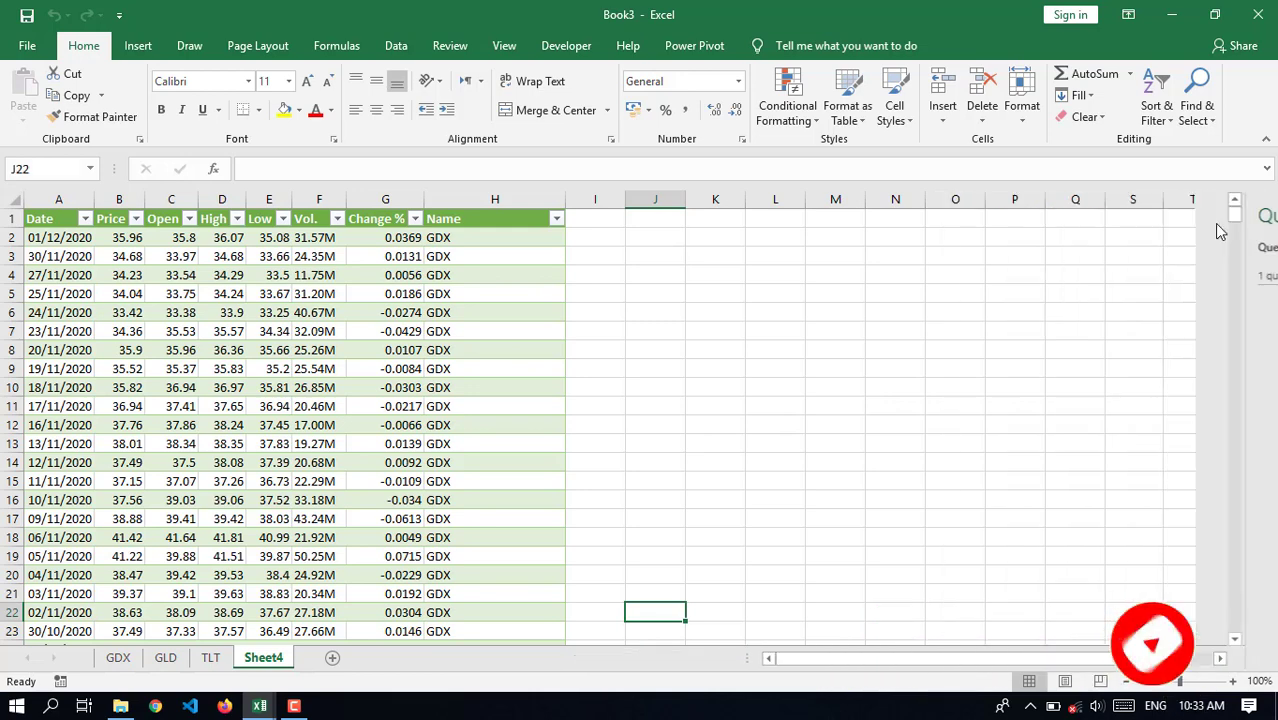
Edit Query1 to uncheck Query1 in the Name filter, then Close & Load
click(397, 45)
click(398, 76)
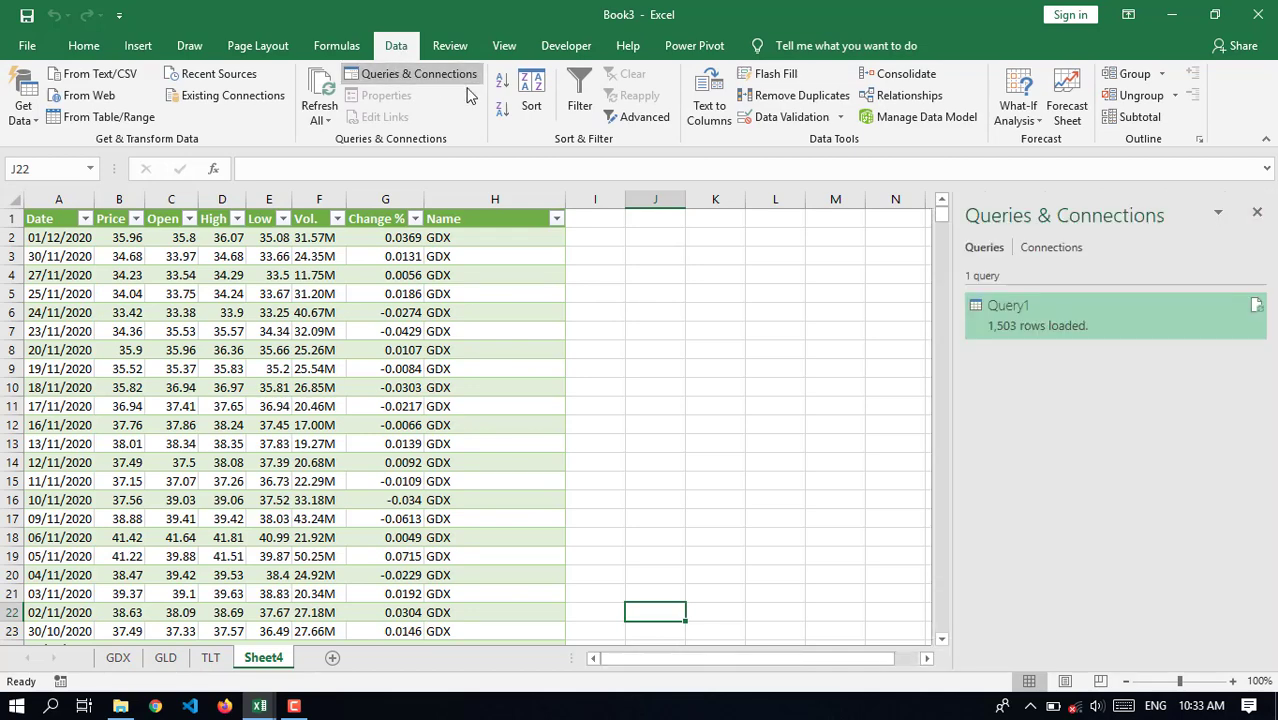
mouse_move(1170, 337)
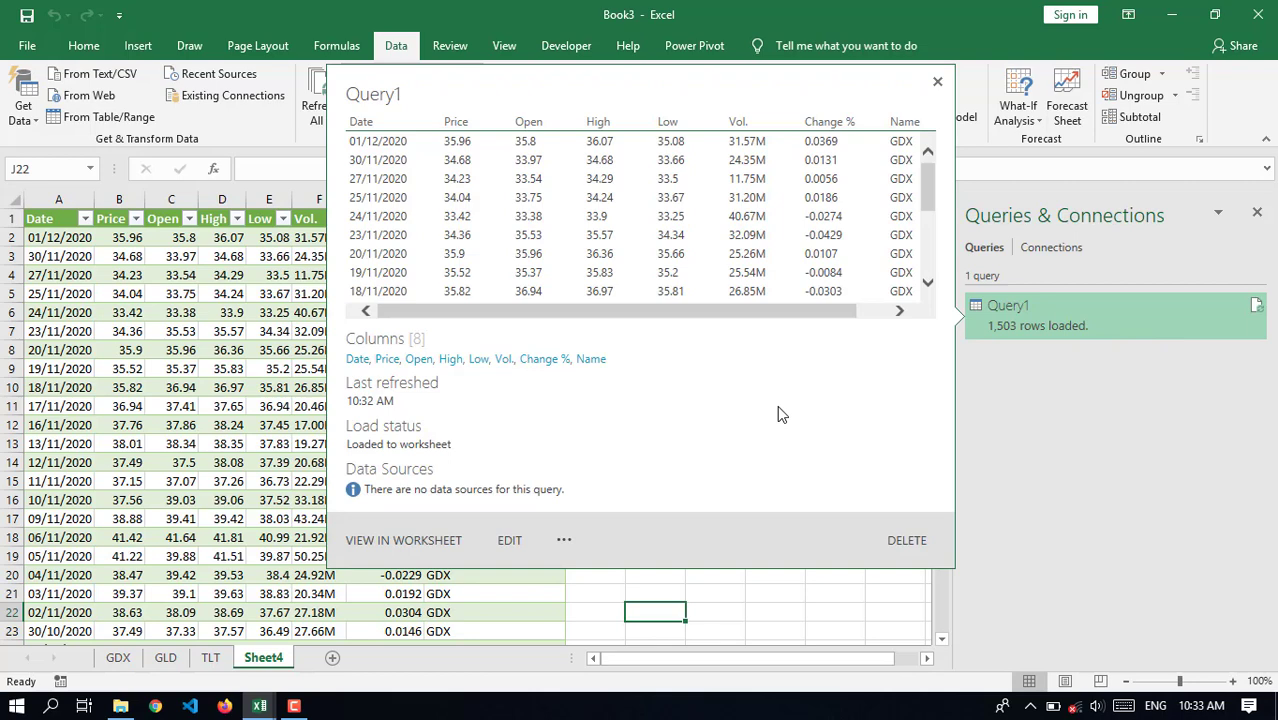
click(508, 541)
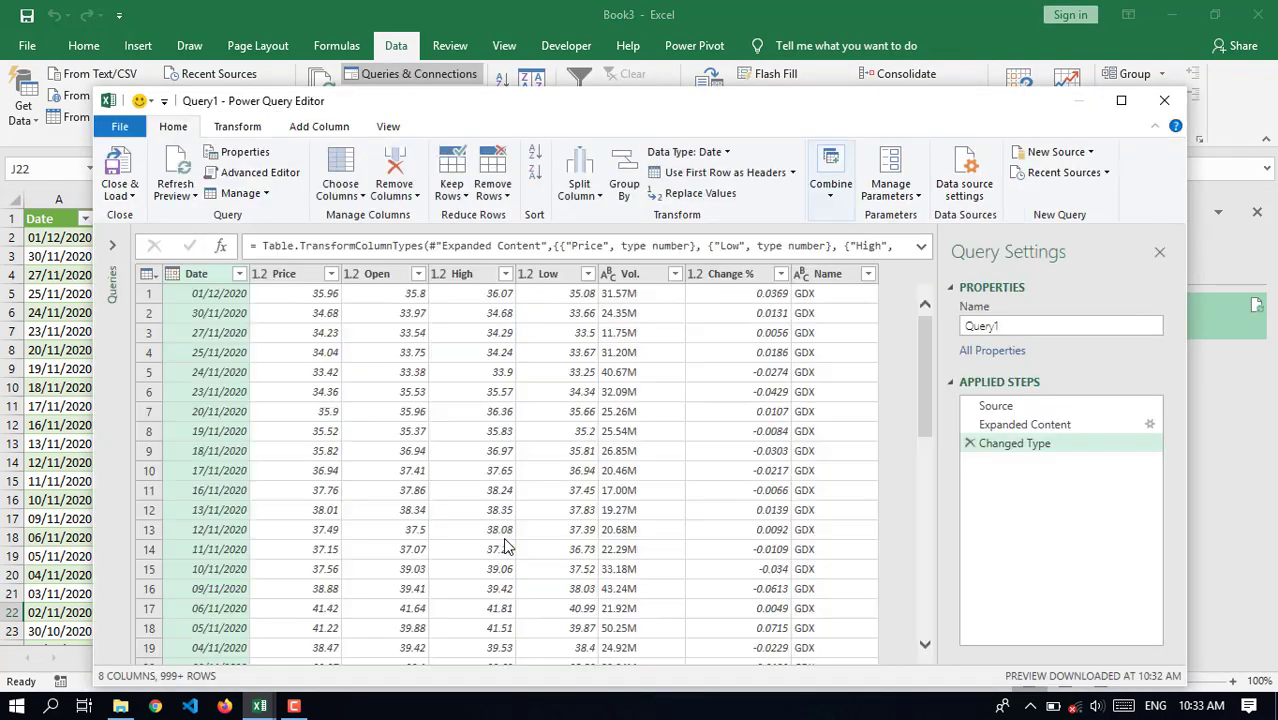
click(869, 276)
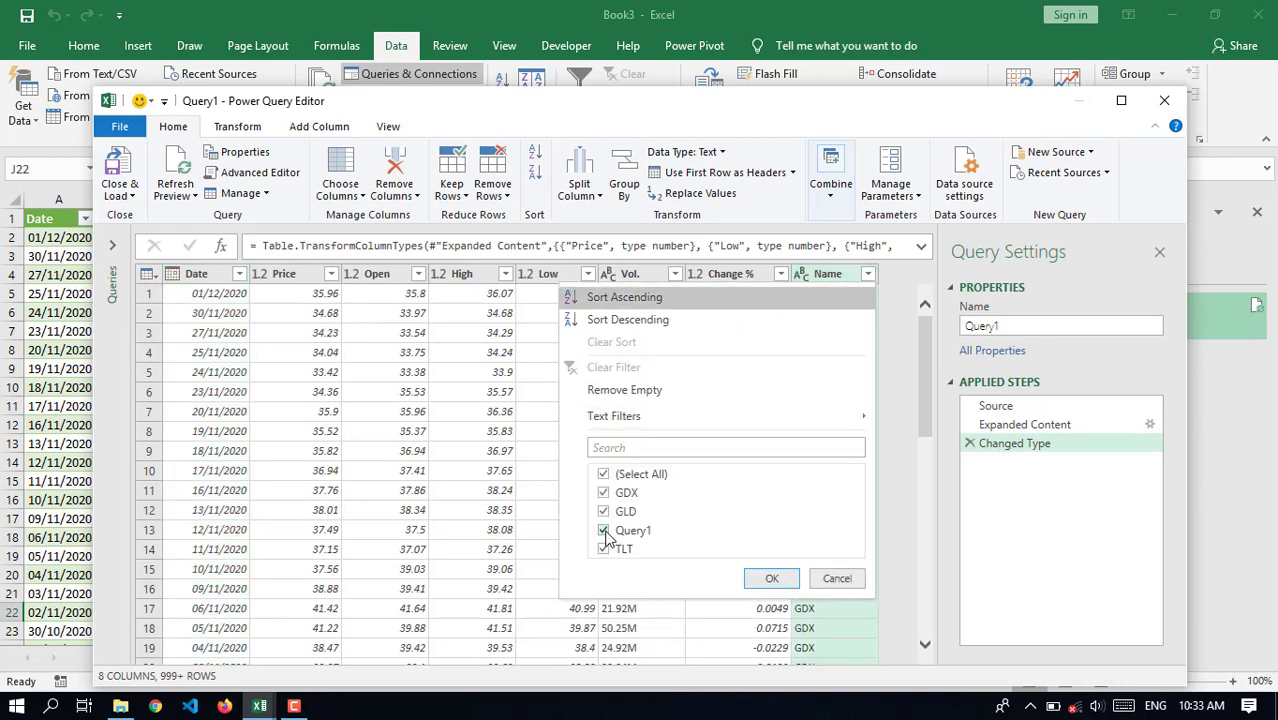
click(604, 531)
click(768, 580)
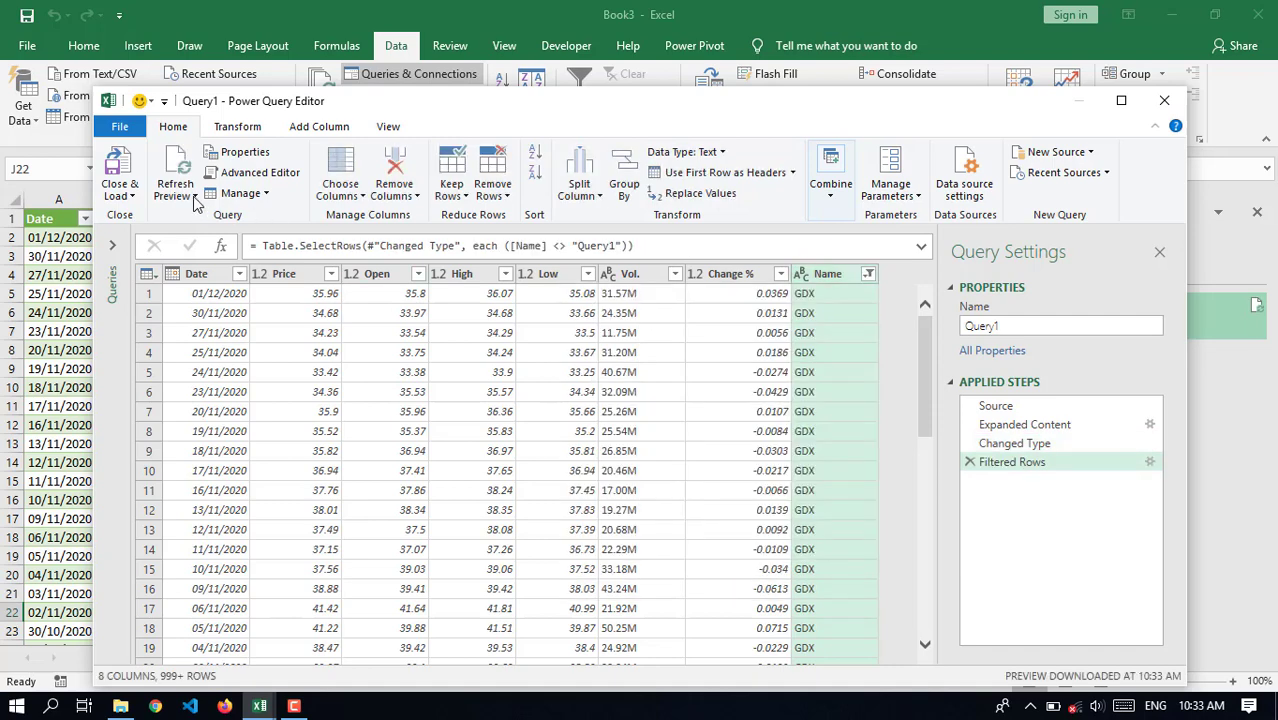
click(125, 194)
click(150, 216)
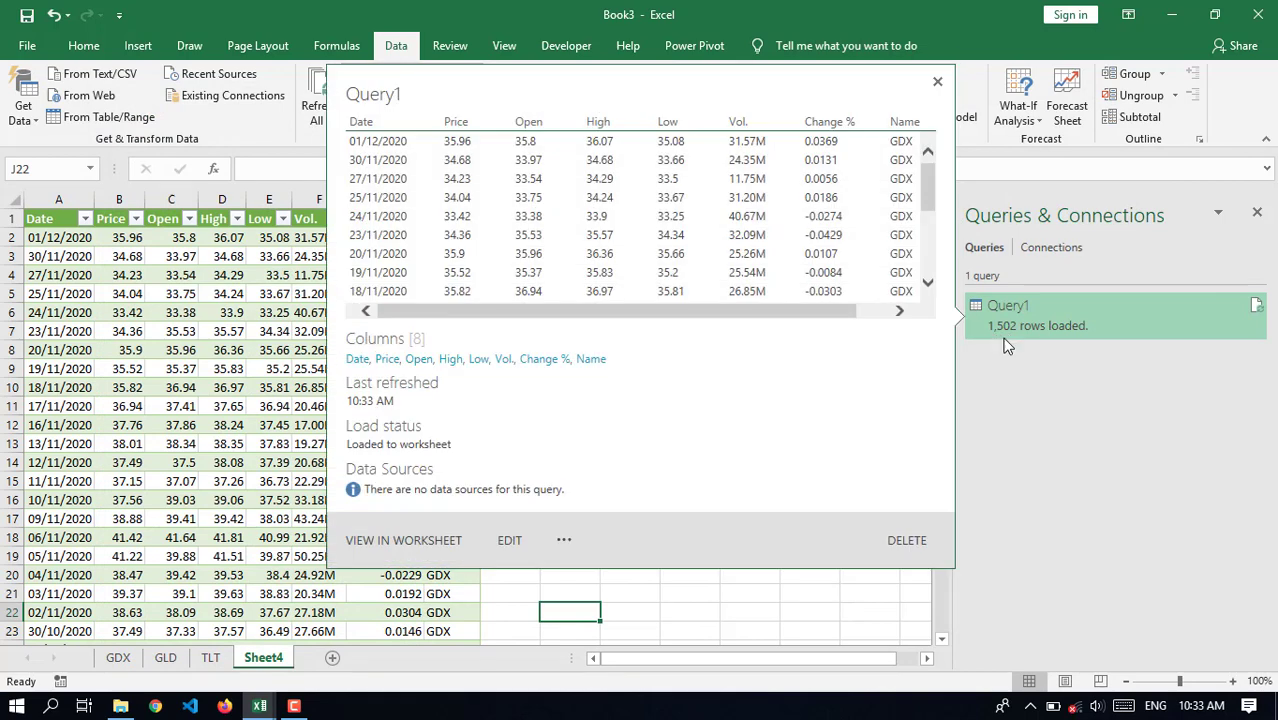
click(636, 594)
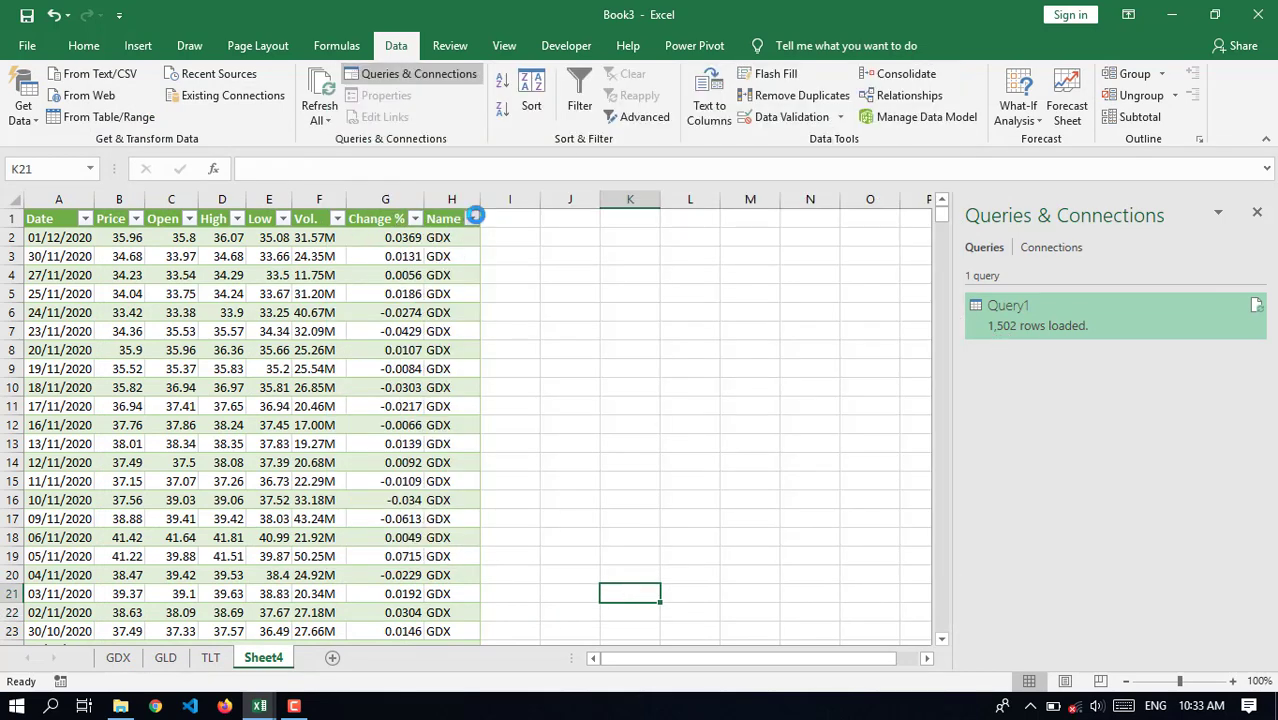
click(470, 218)
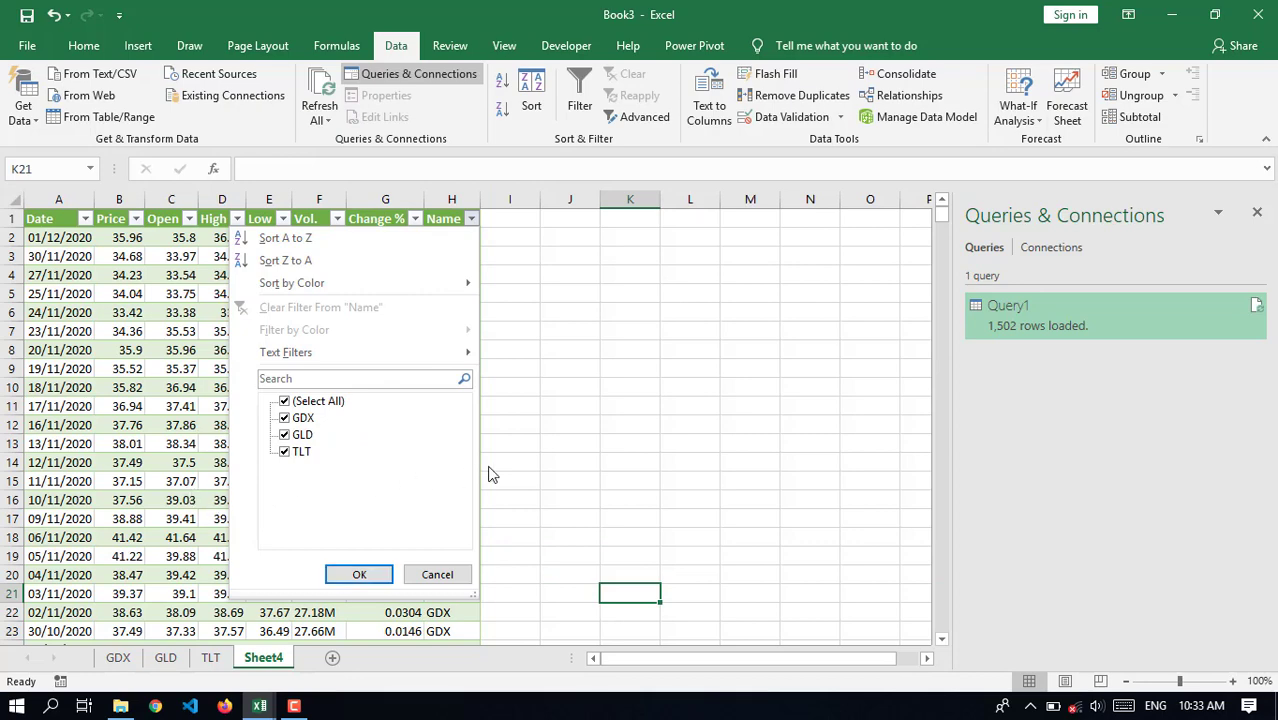
click(614, 441)
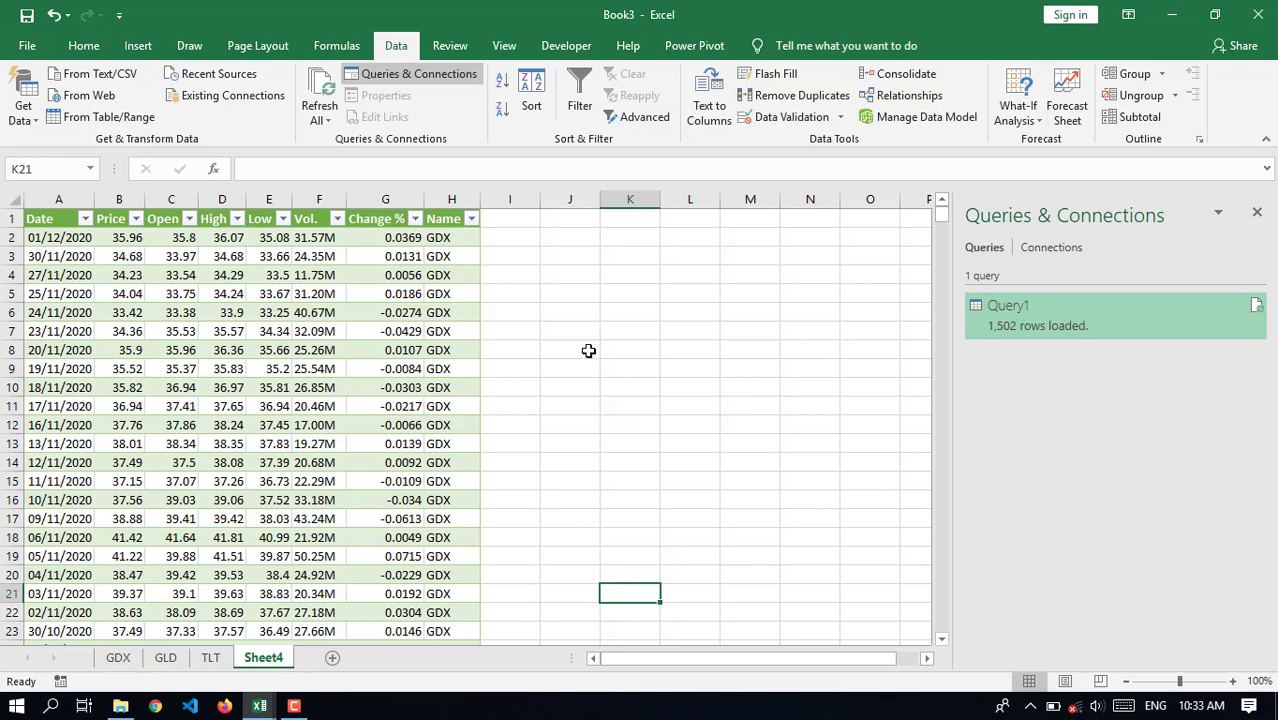
Add a new sheet named TEST
click(333, 665)
double_click(333, 657)
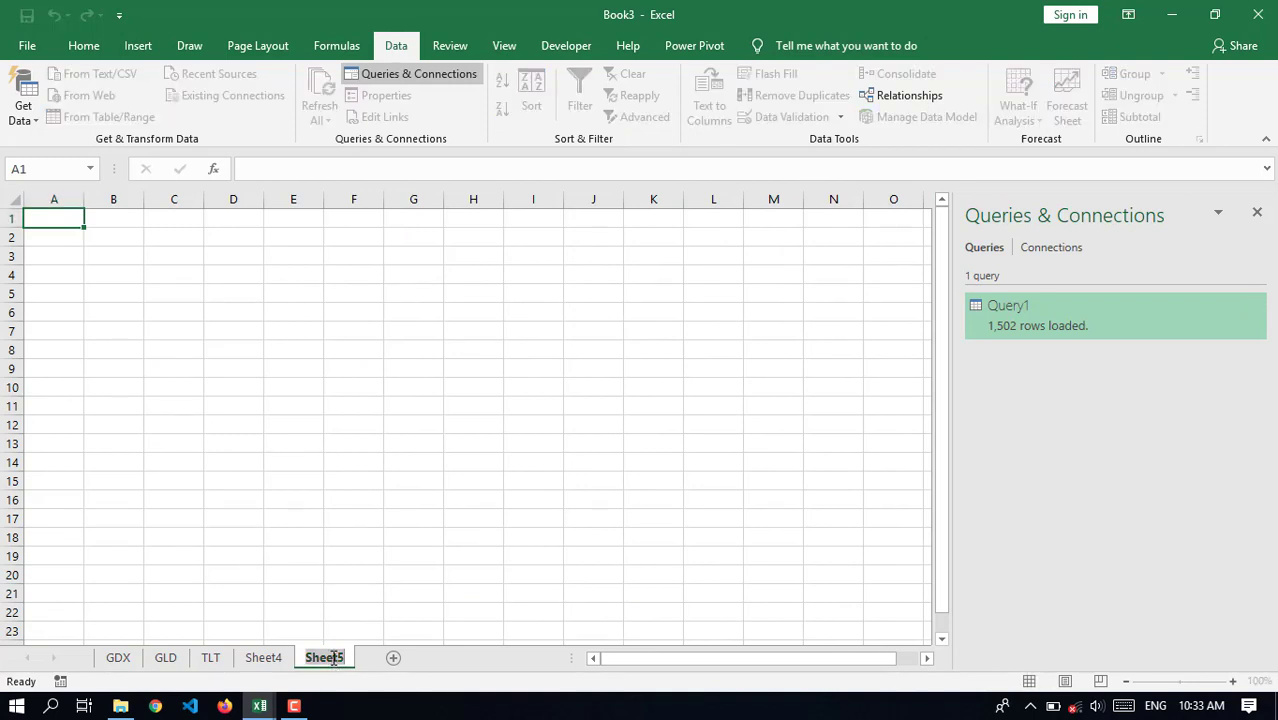
text(TEST)
key(Return)
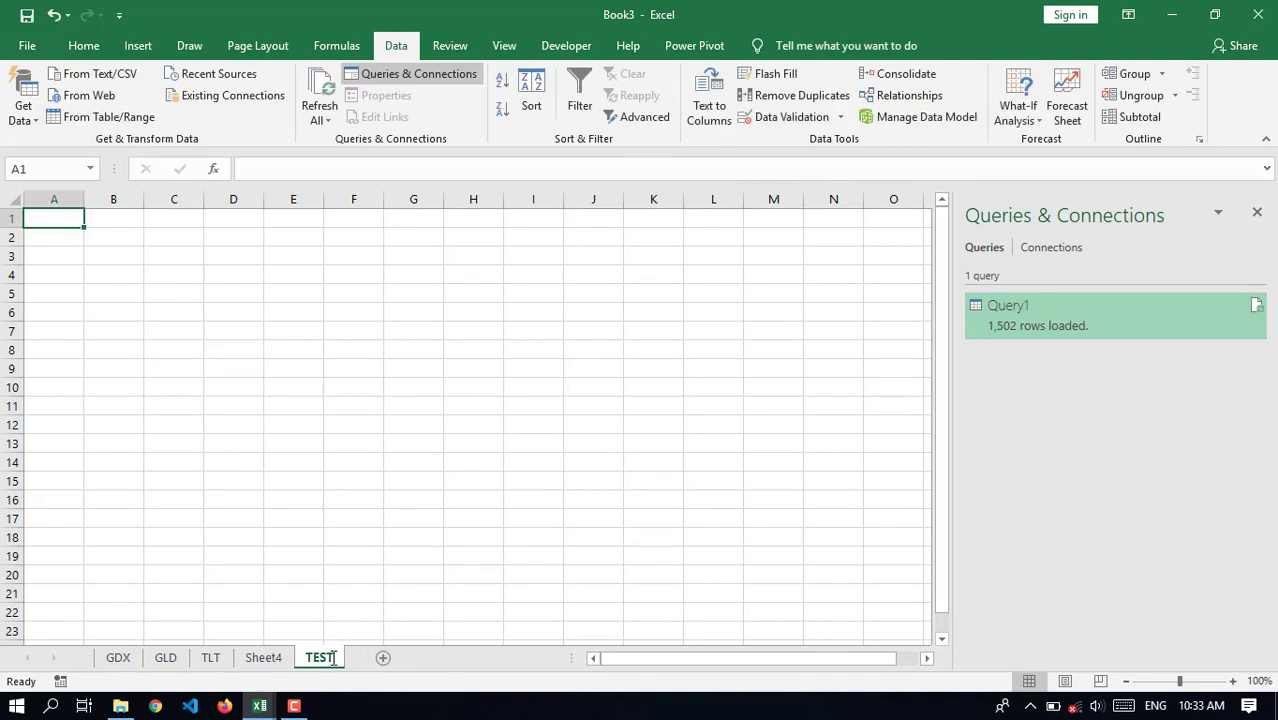
Copy TLT's A1:G21 and paste it as values into TEST at A1
click(212, 659)
click(553, 460)
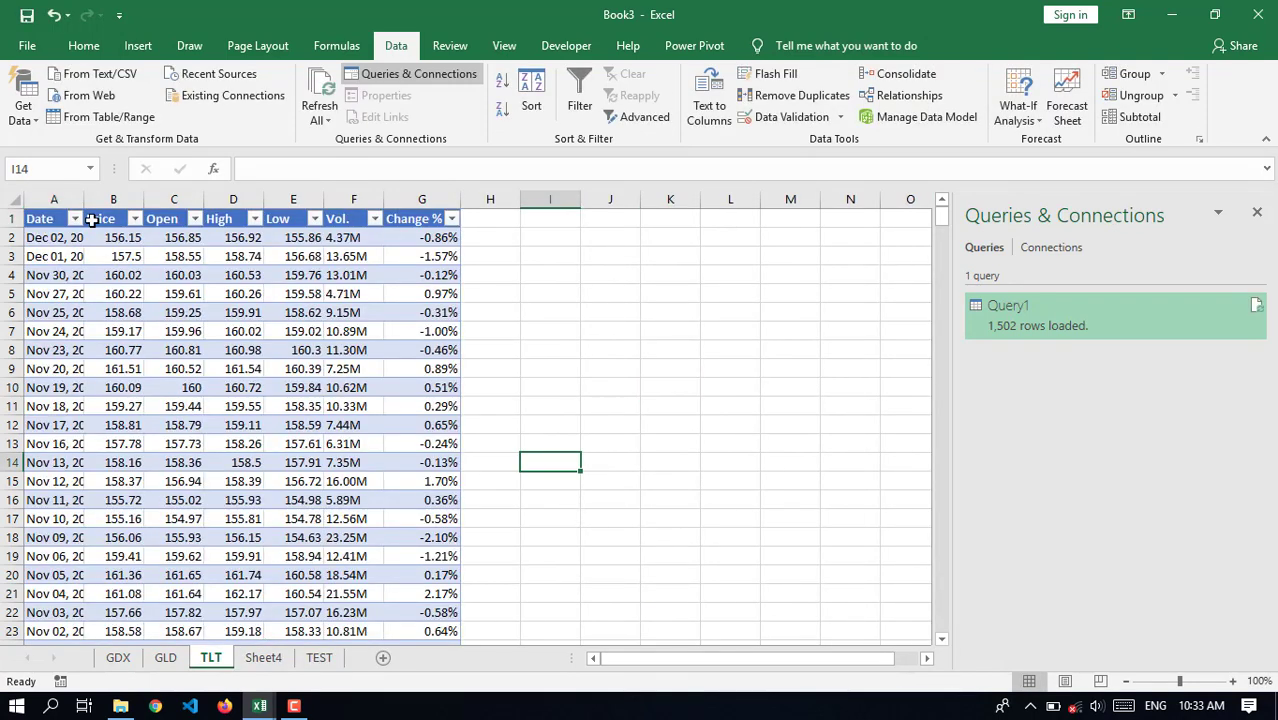
drag(54, 218, 422, 603)
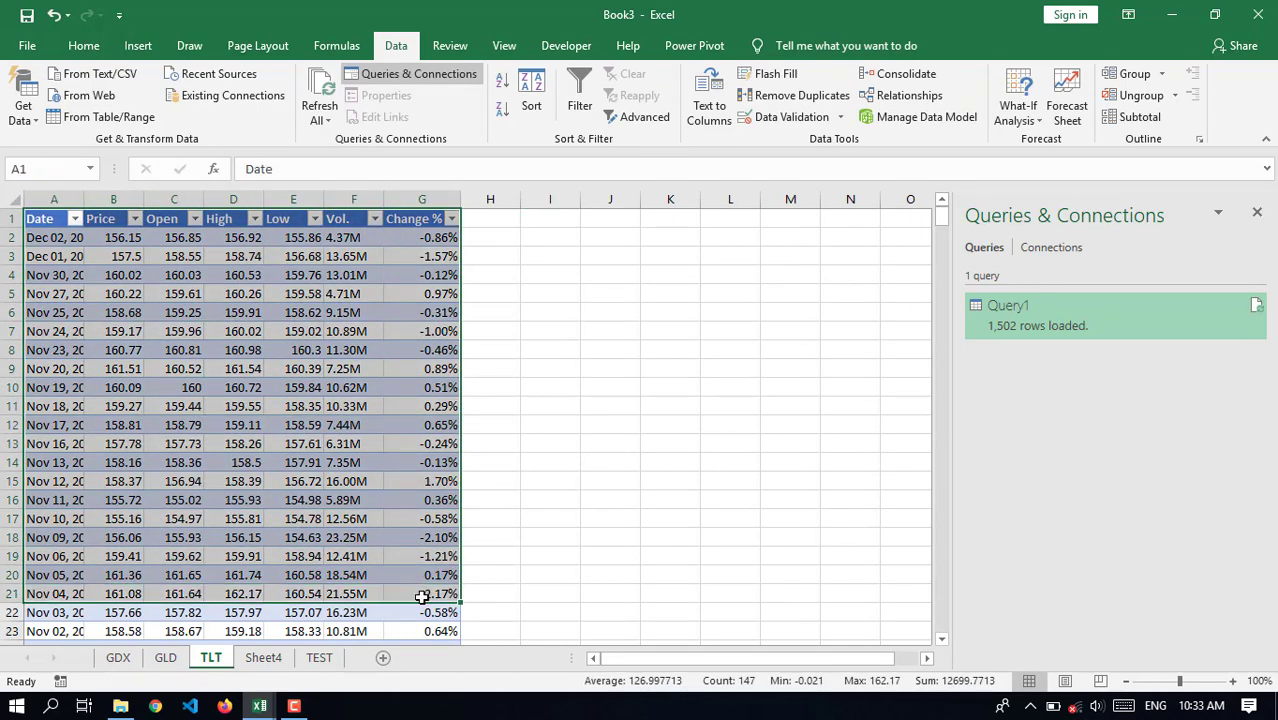
key(ctrl+c)
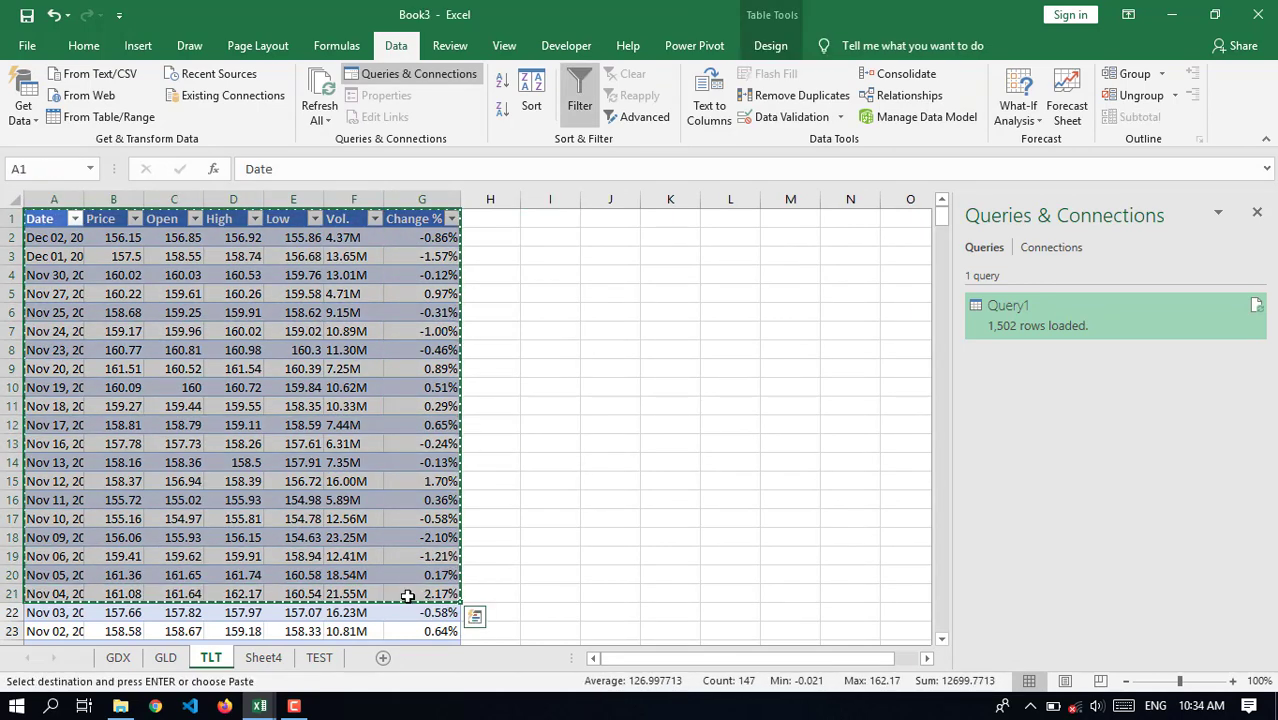
click(318, 658)
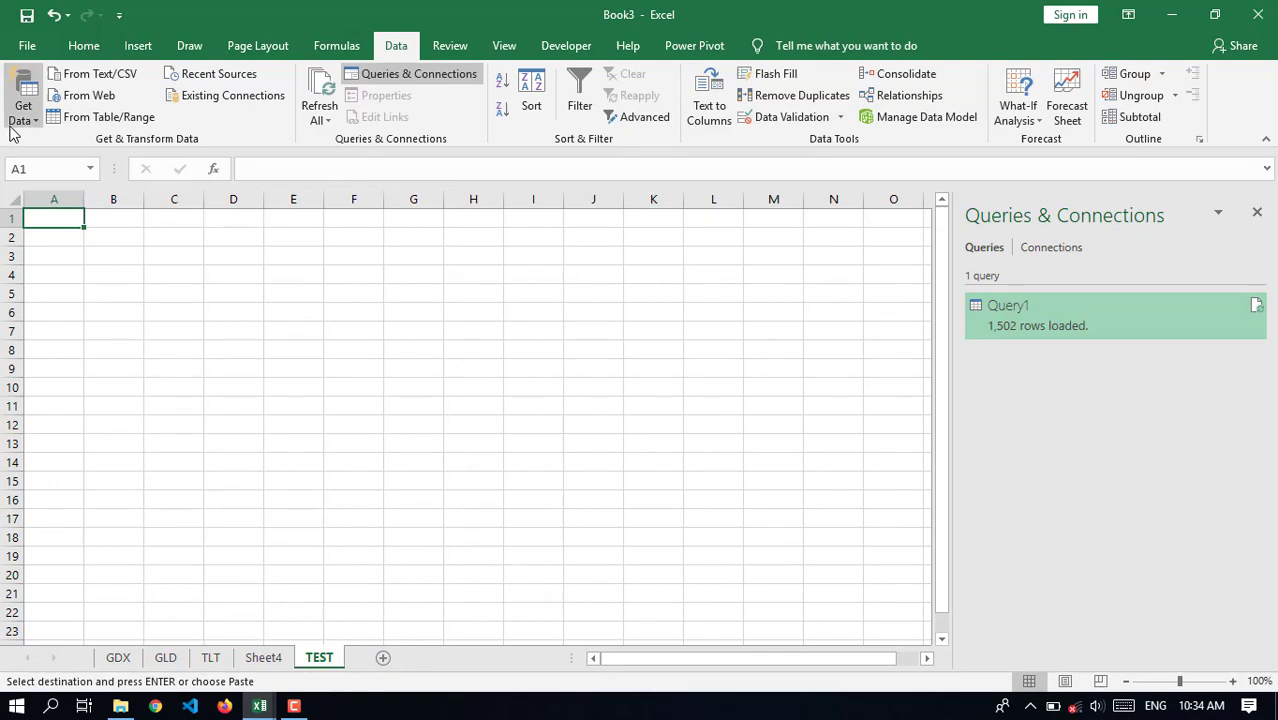
click(84, 45)
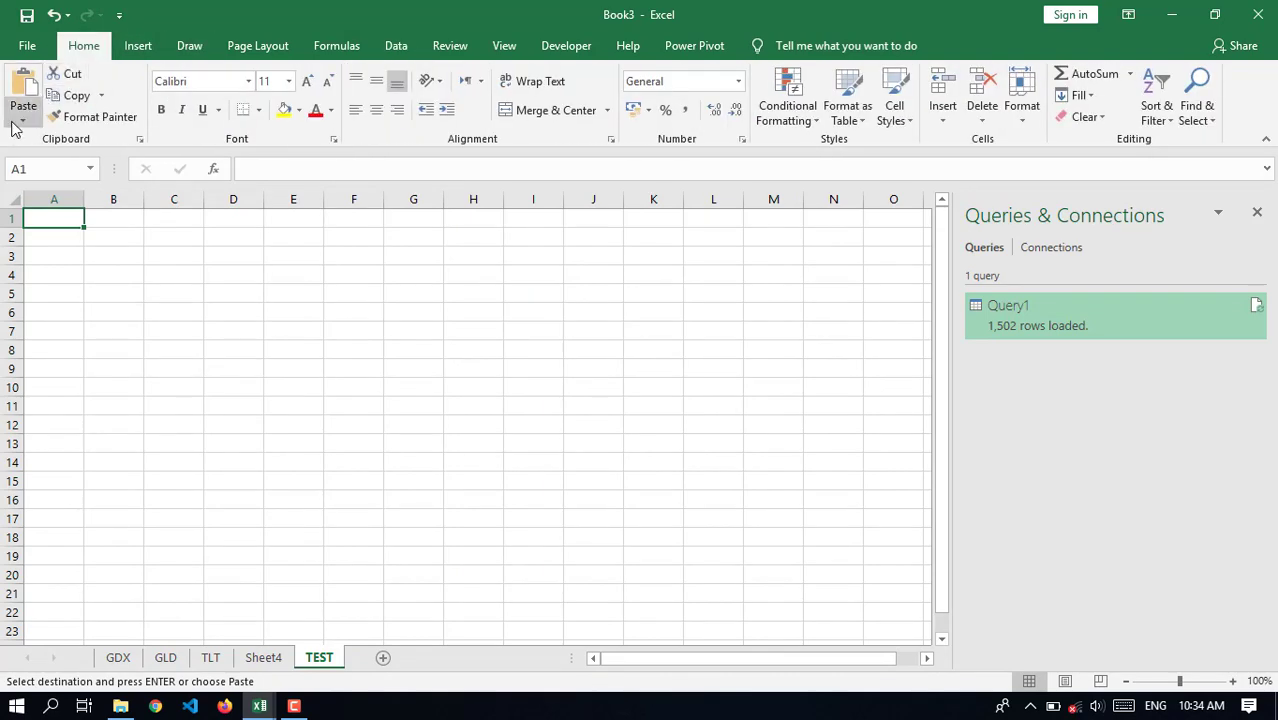
click(22, 121)
click(19, 238)
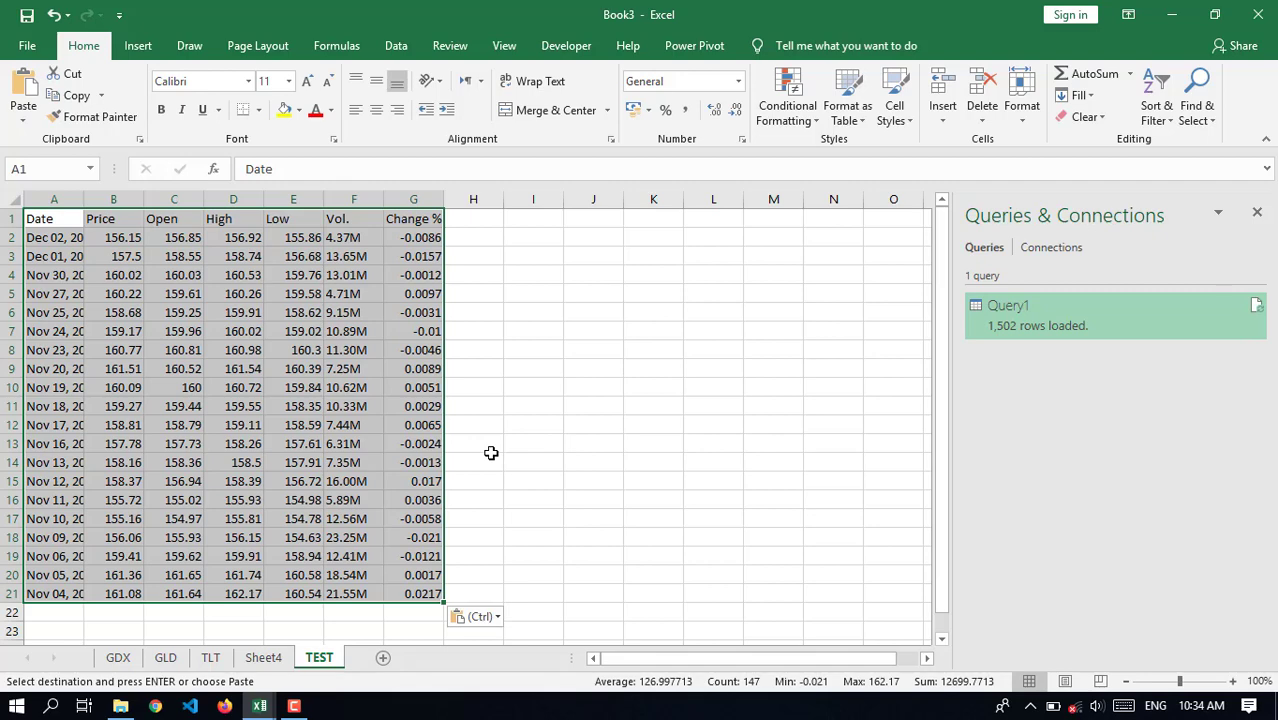
Format the pasted A1:G21 range as a table named test
key(ctrl+t)
click(419, 254)
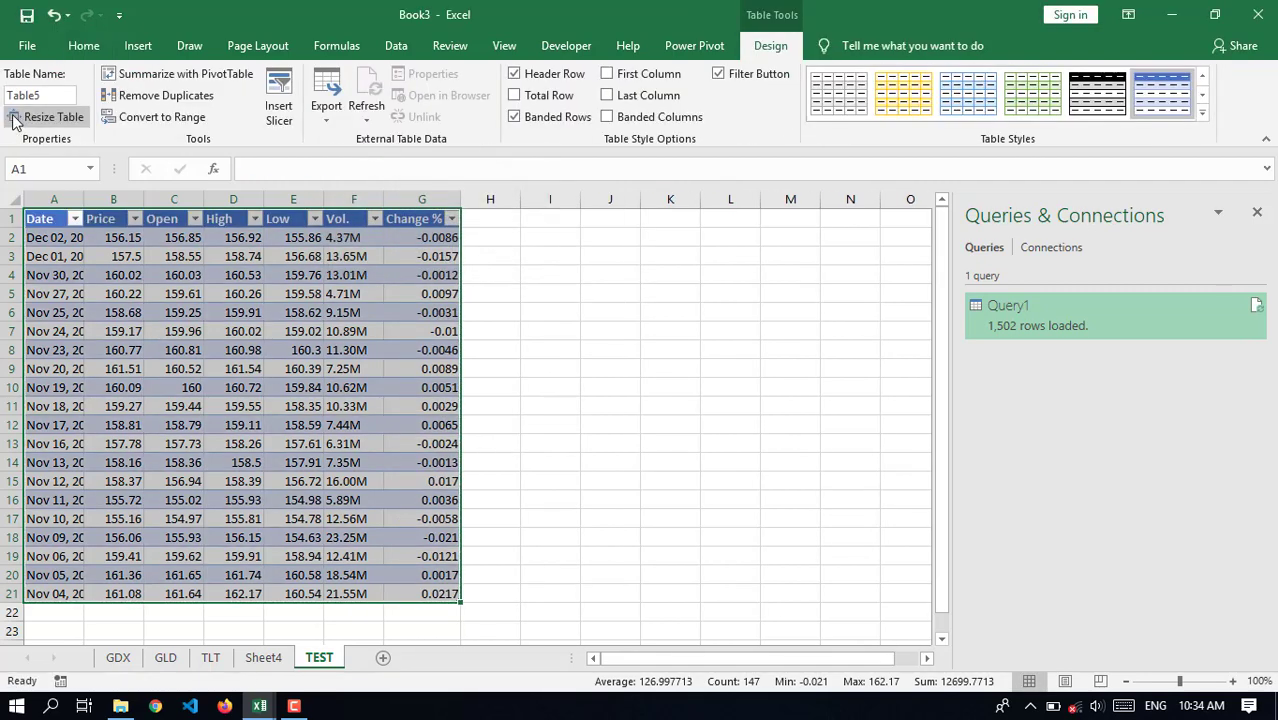
click(20, 95)
text(test)
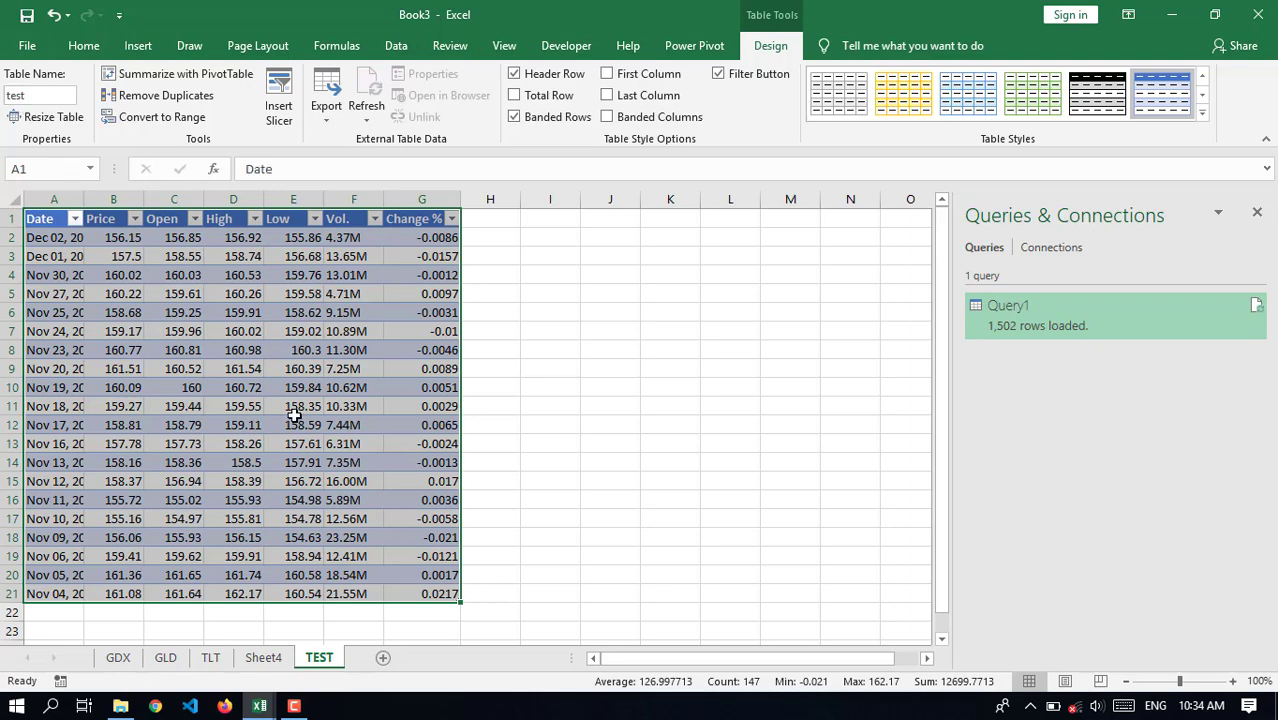
click(501, 393)
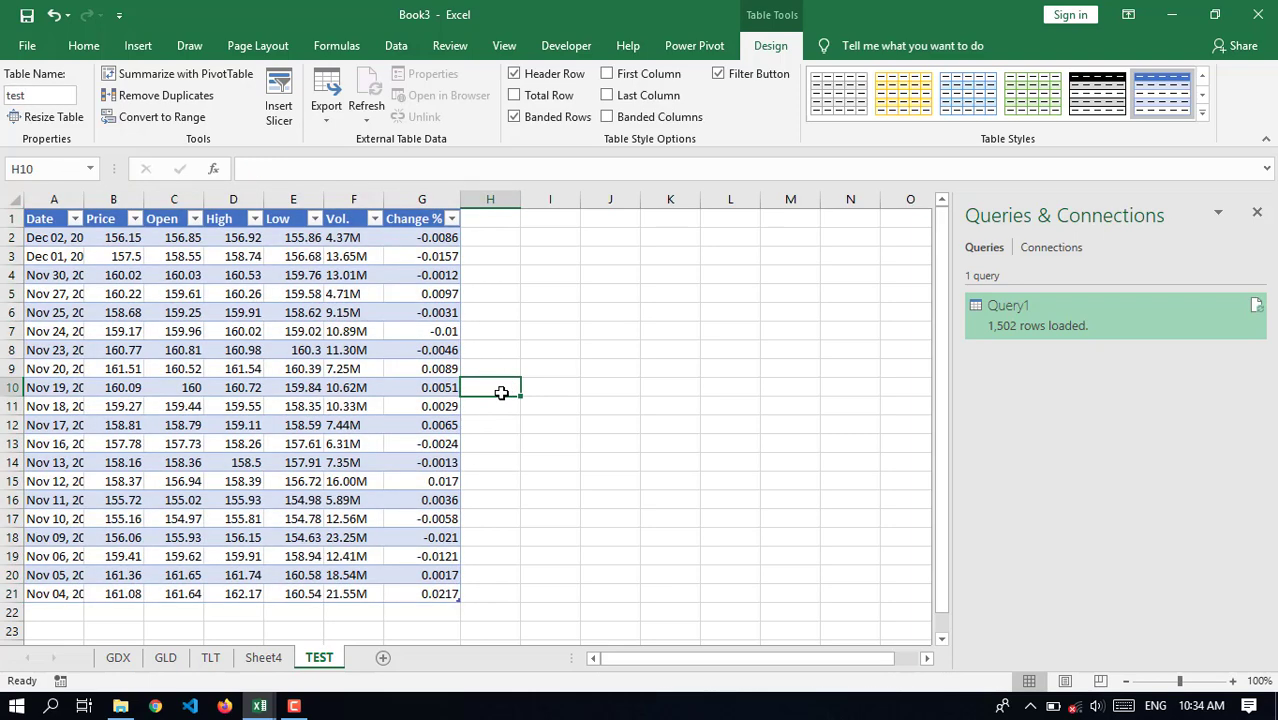
Refresh Query1 on Sheet4 and confirm the Name filter now lists test
click(266, 659)
mouse_move(1208, 320)
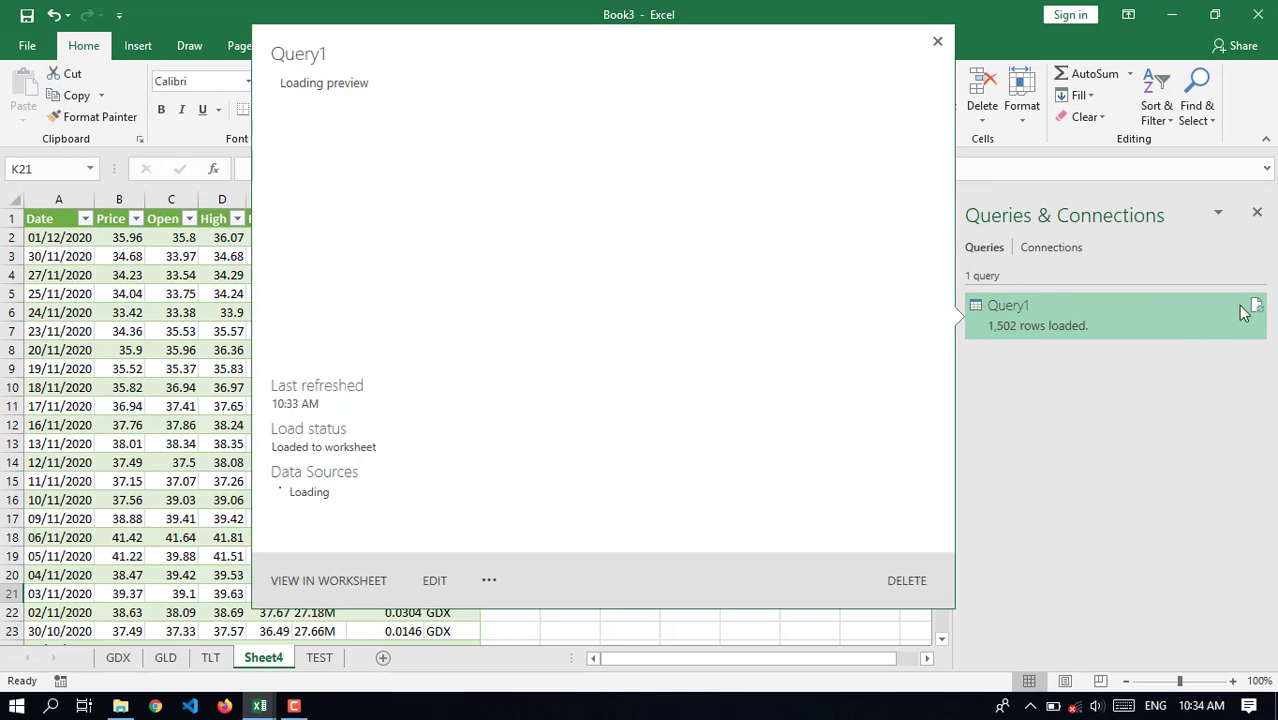
click(1257, 307)
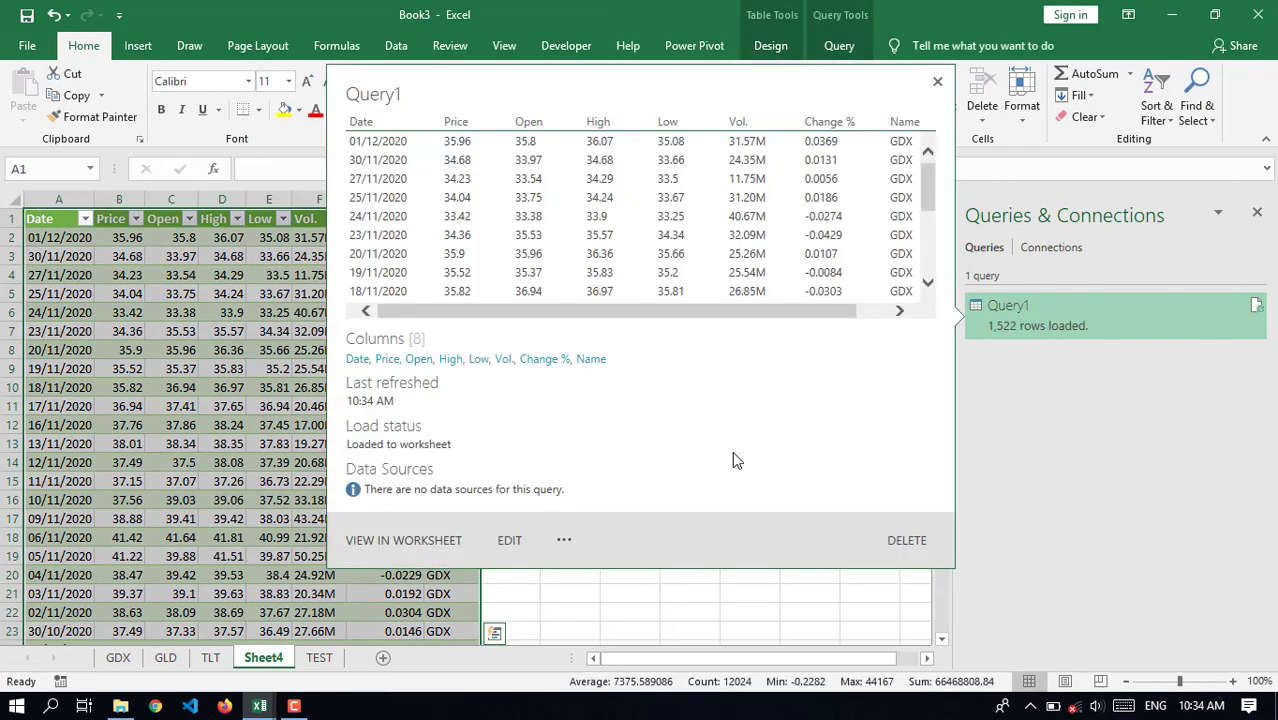
click(562, 608)
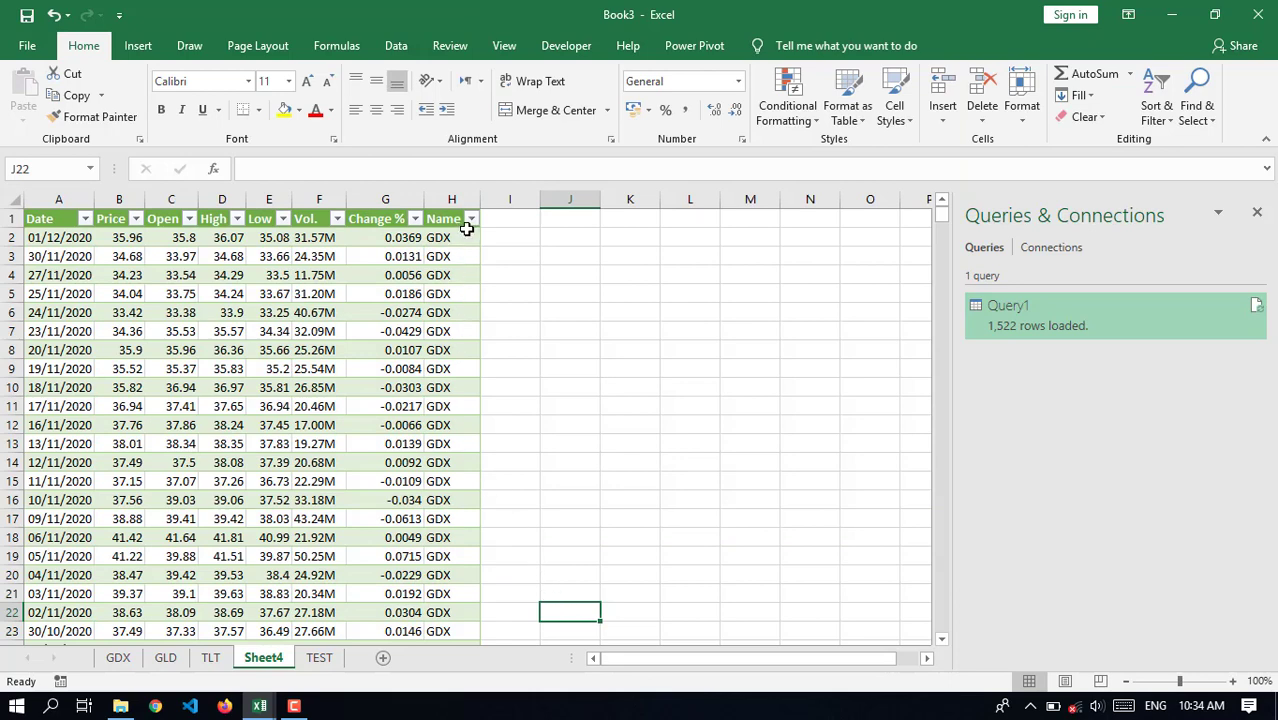
click(471, 218)
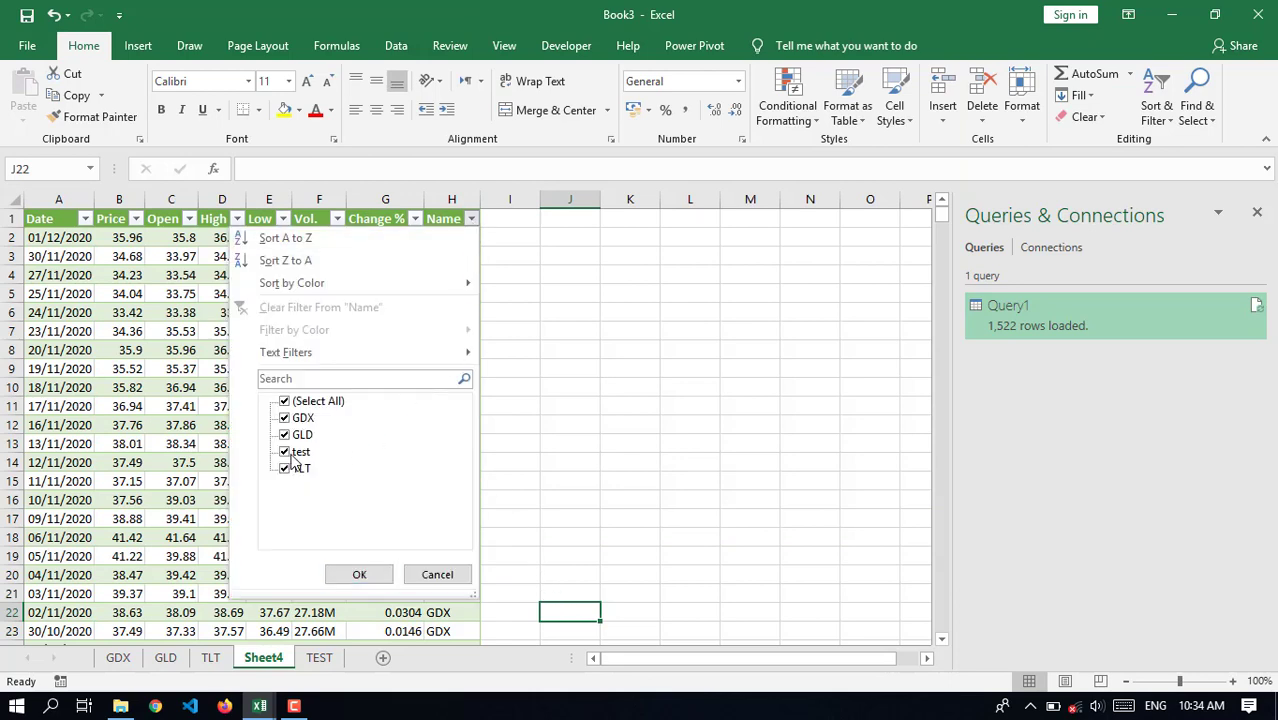
click(608, 426)
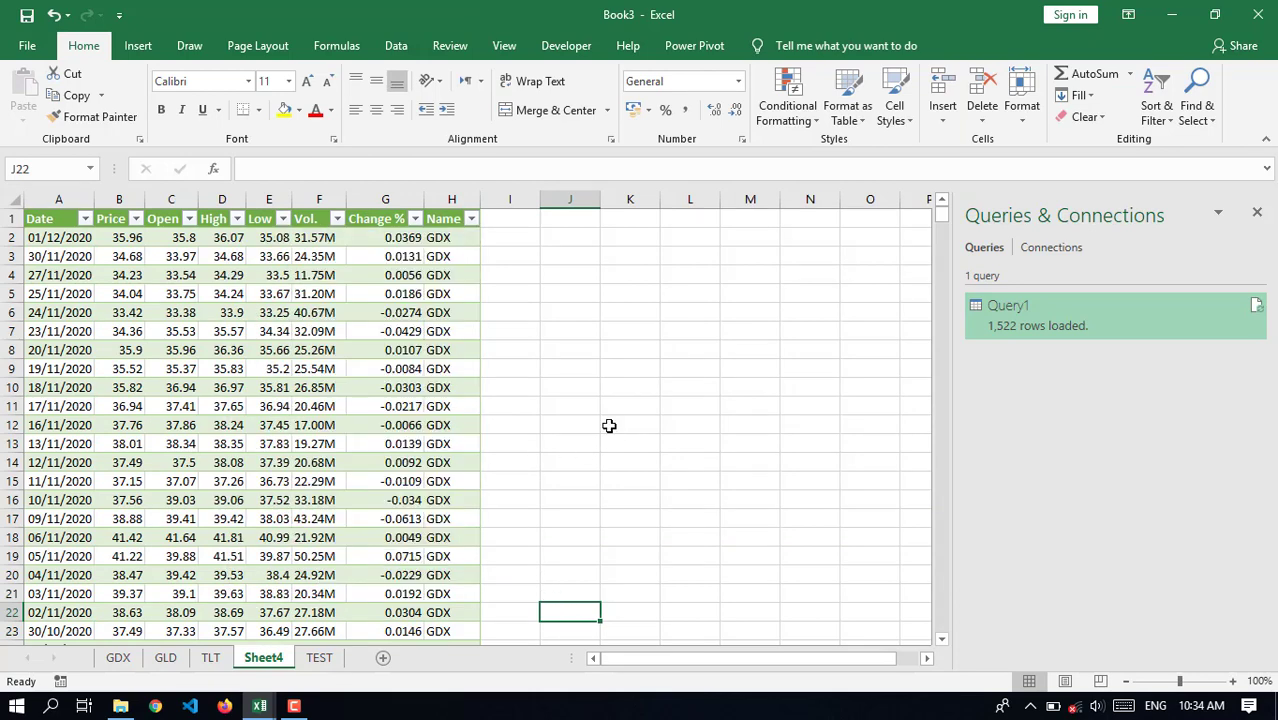